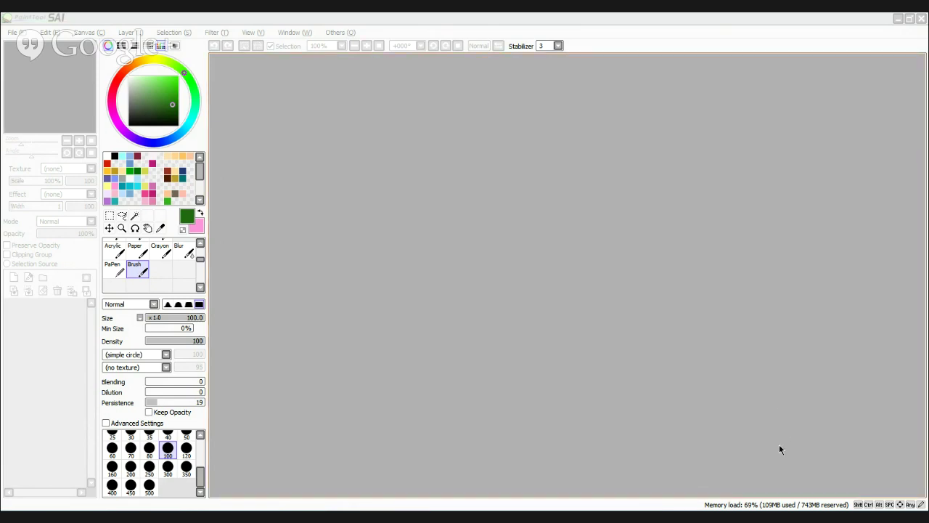
# Open the Coco.sai sketch and the two pony reference images
pyautogui.click(796, 16)
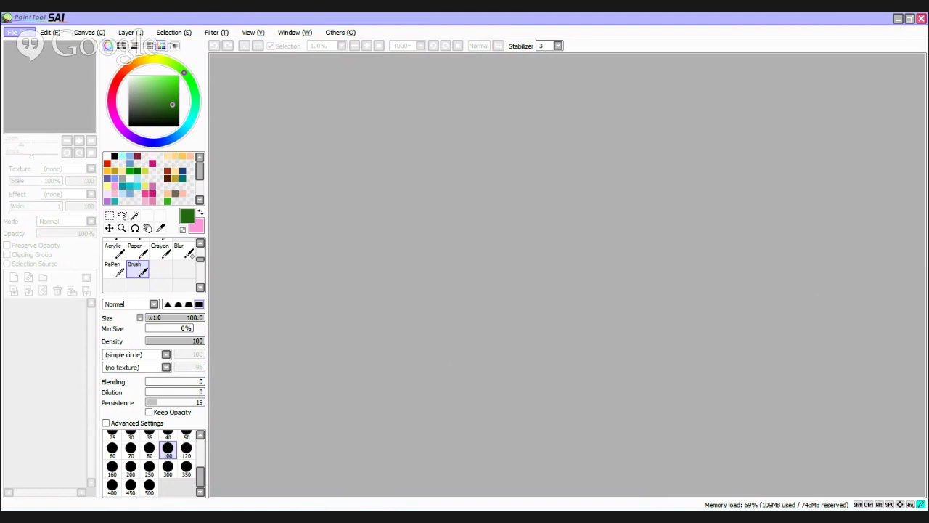
pyautogui.hotkey('alt', 'Tab')
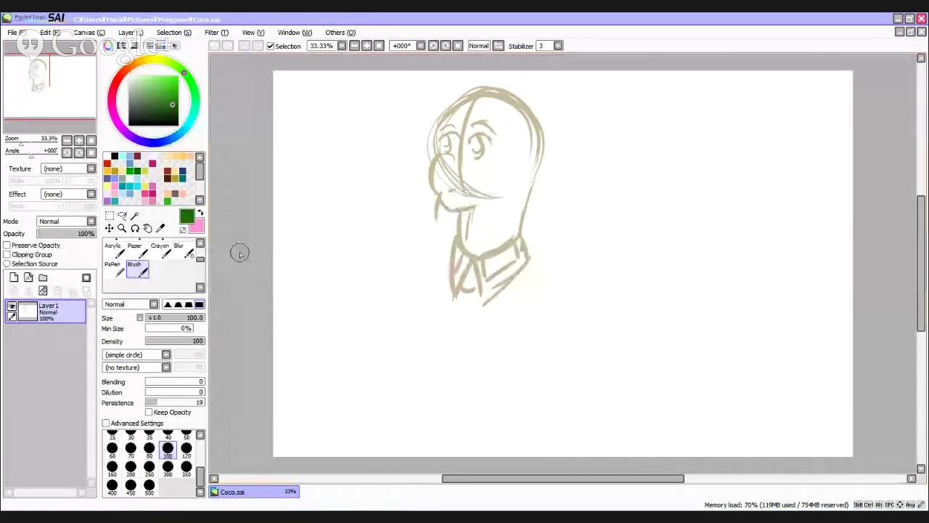
pyautogui.click(14, 33)
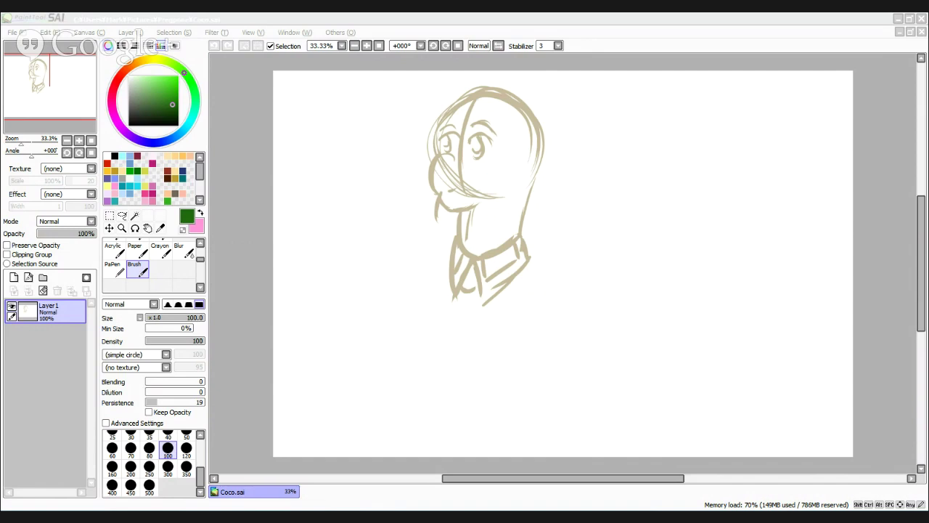
pyautogui.hotkey('alt', 'Tab')
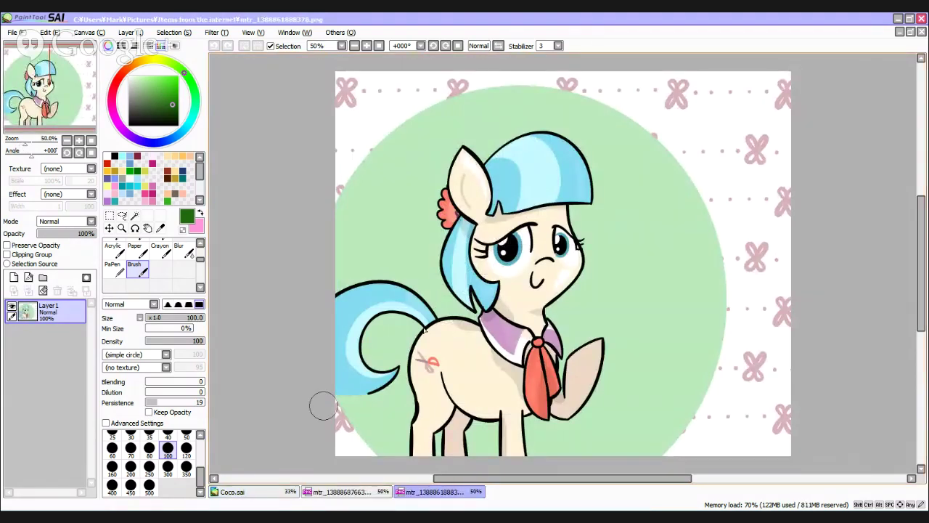
pyautogui.hotkey('alt', 'Tab')
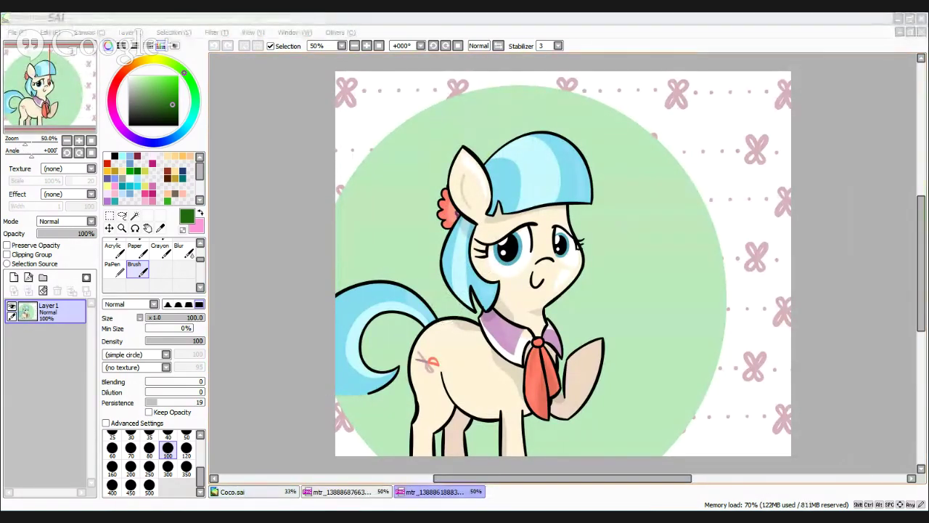
pyautogui.hotkey('alt', 'Tab')
pyautogui.click(790, 32)
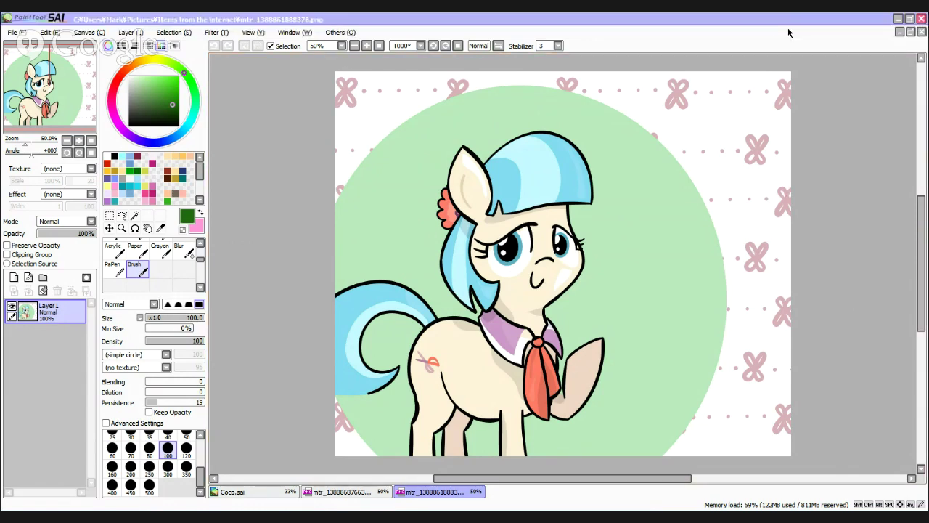
# Set the brush size to 40 for the Coco.sai sketch and check the full-body pony reference image
pyautogui.click(267, 492)
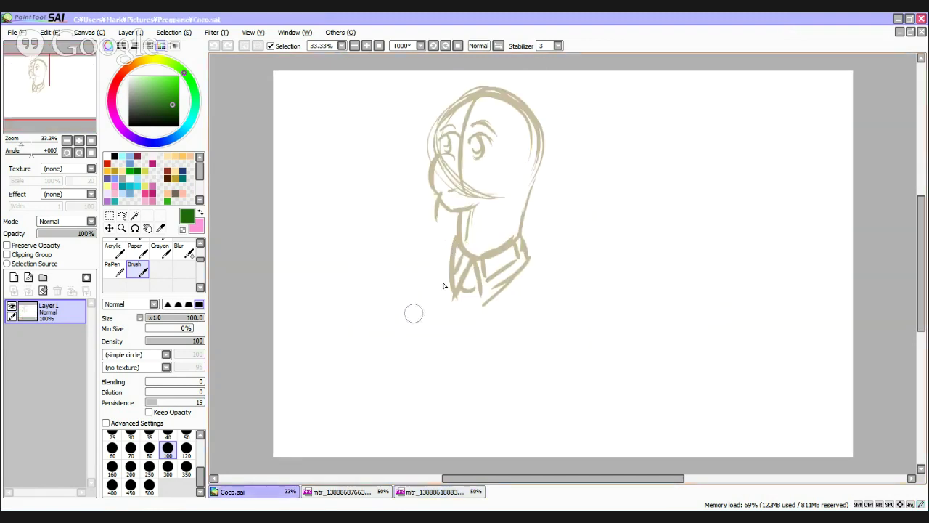
pyautogui.click(168, 436)
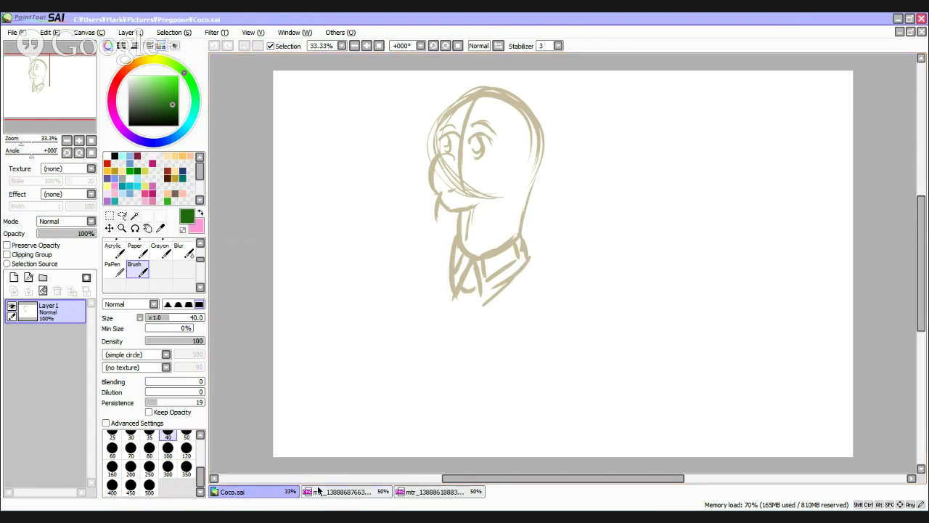
pyautogui.click(352, 493)
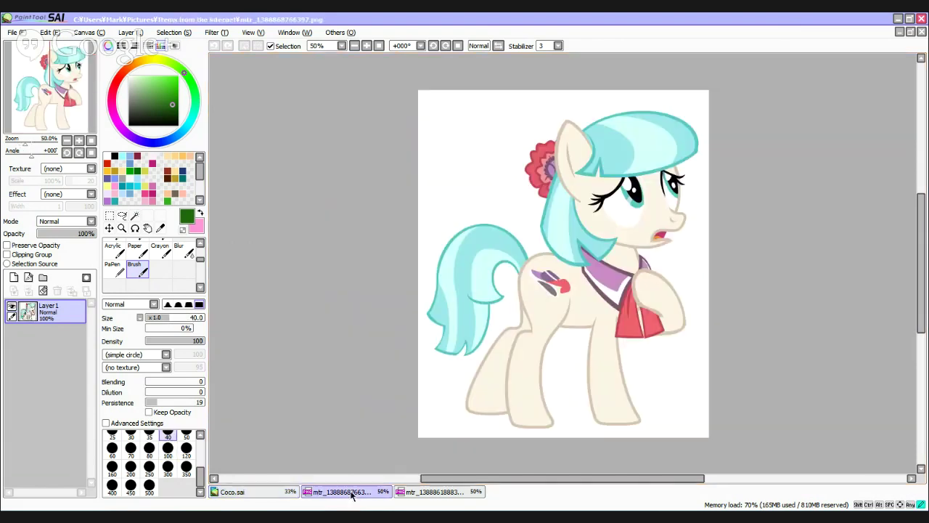
pyautogui.click(293, 493)
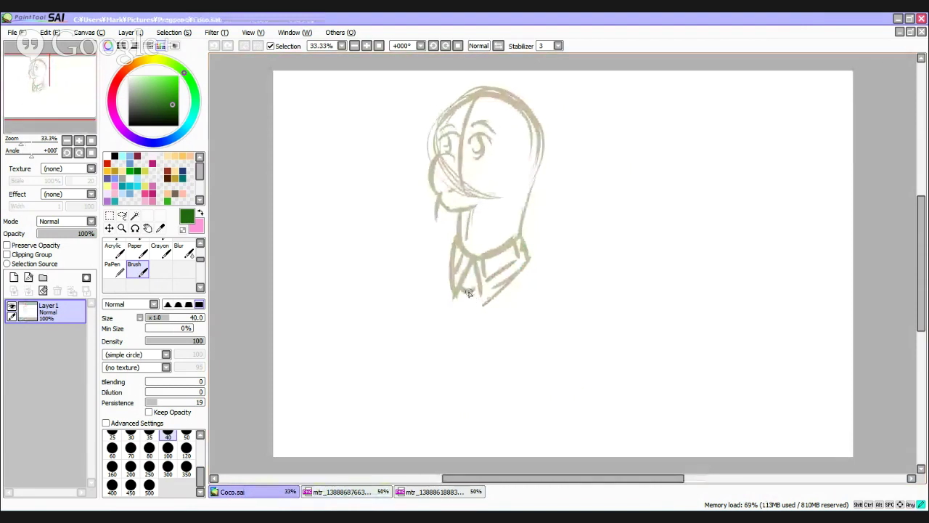
# Sample the tan sketch colour and draw the wider scarf tail below the shirt collar
pyautogui.moveTo(471, 293); pyautogui.dragTo(478, 338)
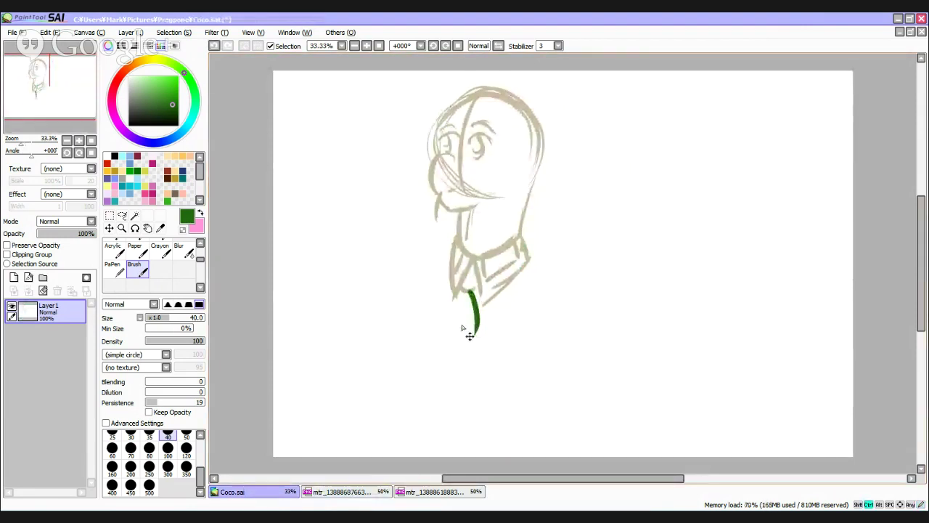
pyautogui.hotkey('ctrl', 'z')
pyautogui.keyDown('alt'); pyautogui.click(482, 270); pyautogui.keyUp('alt')
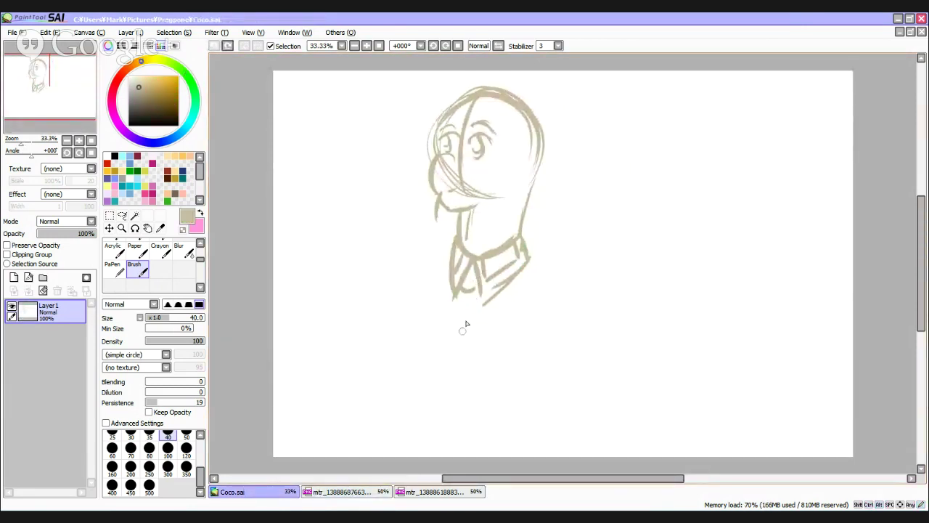
pyautogui.moveTo(467, 291)
pyautogui.mouseDown()
pyautogui.moveTo(471, 342)
pyautogui.moveTo(480, 345)
pyautogui.moveTo(472, 357)
pyautogui.moveTo(506, 320)
pyautogui.mouseUp()
pyautogui.moveTo(500, 299); pyautogui.dragTo(511, 330)
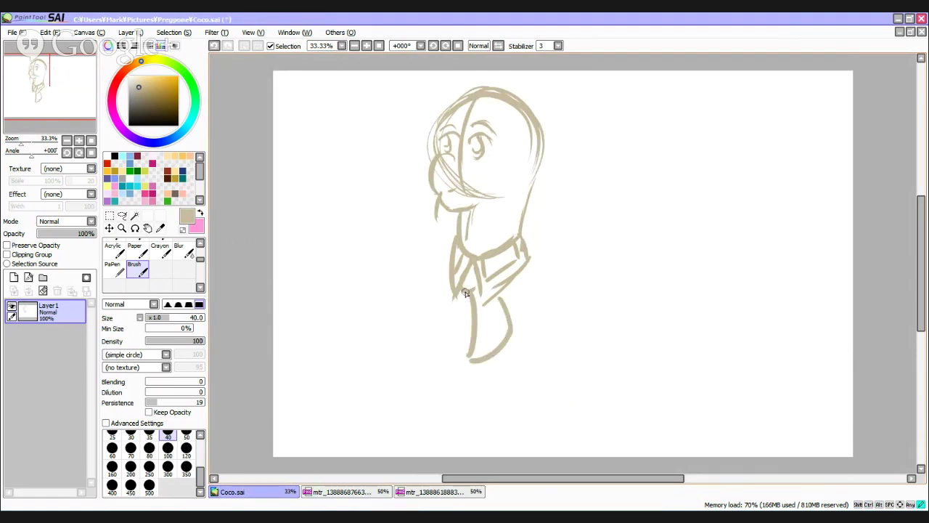
# Sketch the second scarf tail on the muzzle side, undoing the strokes that miss
pyautogui.moveTo(465, 293); pyautogui.dragTo(449, 342)
pyautogui.moveTo(448, 275); pyautogui.dragTo(438, 333)
pyautogui.hotkey('ctrl', 'z')
pyautogui.moveTo(451, 279)
pyautogui.mouseDown()
pyautogui.moveTo(427, 327)
pyautogui.moveTo(457, 340)
pyautogui.moveTo(456, 320)
pyautogui.moveTo(425, 324)
pyautogui.moveTo(447, 349)
pyautogui.mouseUp()
pyautogui.hotkey('ctrl', 'z')
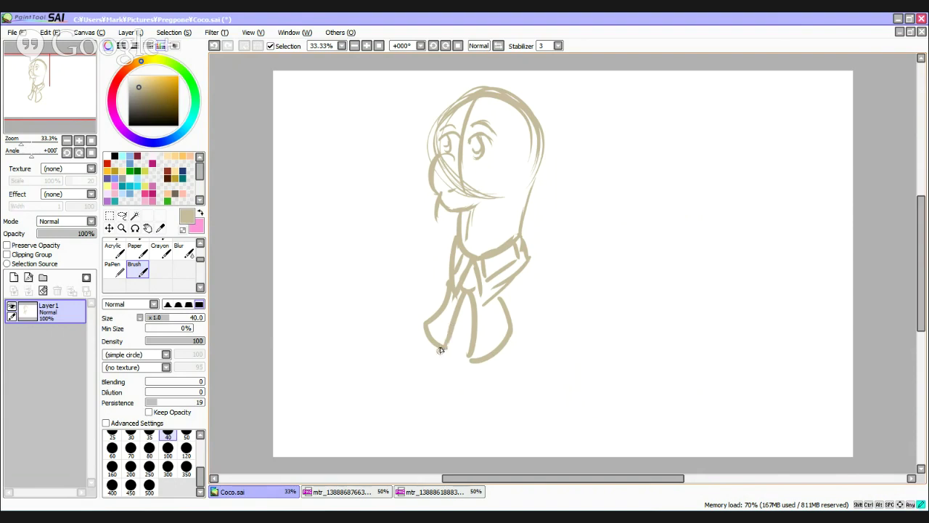
# Sketch short chest lines beneath the scarf and long curved strokes fanning down from the chin
pyautogui.moveTo(438, 349); pyautogui.dragTo(452, 392)
pyautogui.moveTo(436, 353); pyautogui.dragTo(449, 388)
pyautogui.moveTo(438, 207)
pyautogui.mouseDown()
pyautogui.moveTo(435, 249)
pyautogui.moveTo(387, 313)
pyautogui.moveTo(428, 263)
pyautogui.moveTo(396, 307)
pyautogui.moveTo(431, 250)
pyautogui.mouseUp()
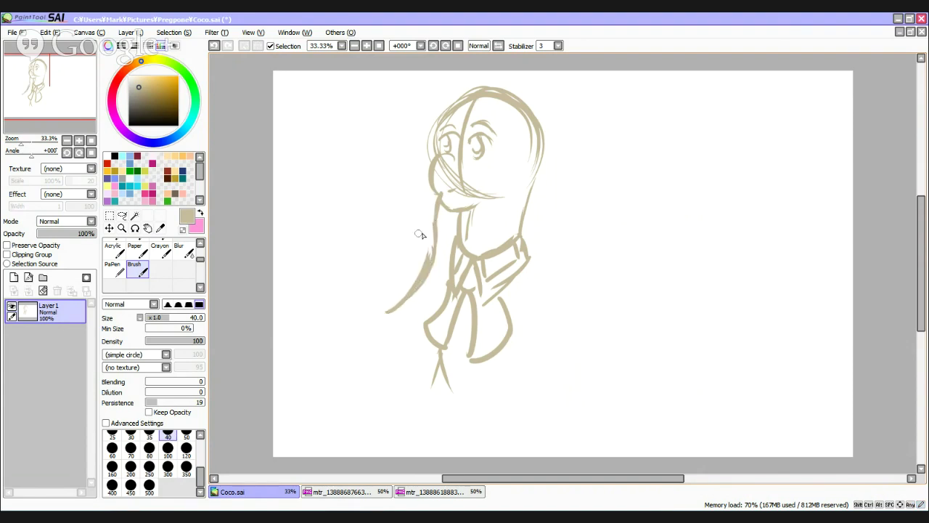
pyautogui.moveTo(427, 215); pyautogui.dragTo(381, 282)
pyautogui.moveTo(427, 197)
pyautogui.mouseDown()
pyautogui.moveTo(407, 210)
pyautogui.moveTo(417, 198)
pyautogui.moveTo(405, 199)
pyautogui.moveTo(430, 187)
pyautogui.mouseUp()
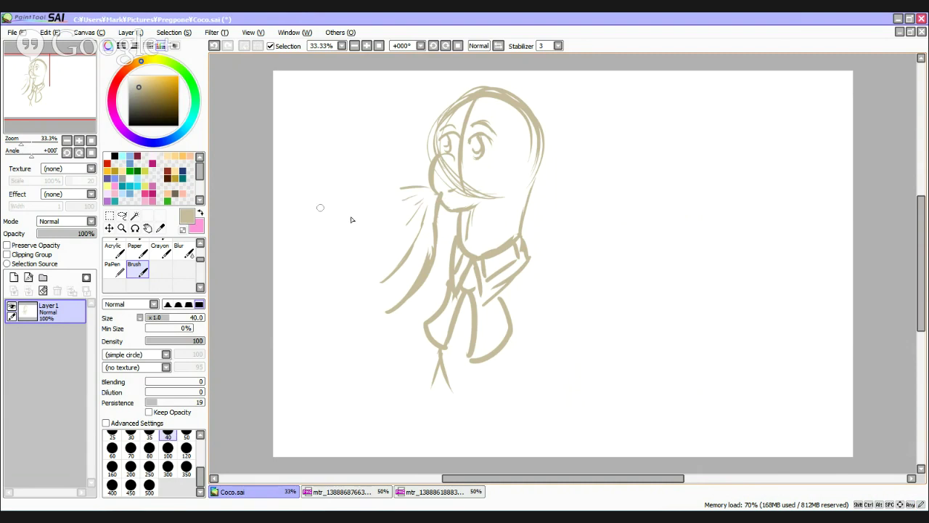
# Sketch a wavy line from the canvas's left edge to the muzzle, redoing the stroke nearest the mouth
pyautogui.moveTo(289, 179)
pyautogui.mouseDown()
pyautogui.moveTo(356, 172)
pyautogui.moveTo(351, 166)
pyautogui.moveTo(340, 178)
pyautogui.moveTo(402, 184)
pyautogui.moveTo(326, 166)
pyautogui.moveTo(271, 191)
pyautogui.moveTo(311, 169)
pyautogui.moveTo(343, 170)
pyautogui.moveTo(375, 198)
pyautogui.mouseUp()
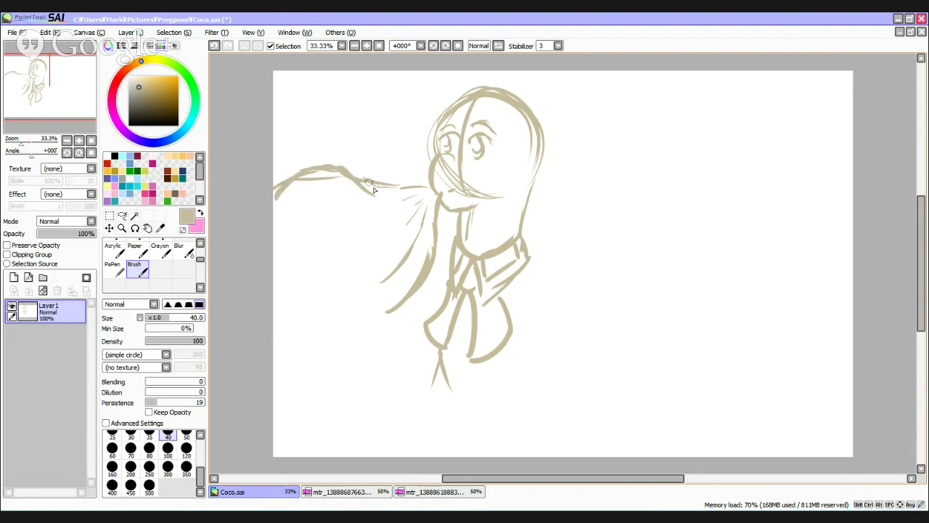
pyautogui.moveTo(283, 189)
pyautogui.mouseDown()
pyautogui.moveTo(277, 194)
pyautogui.moveTo(326, 172)
pyautogui.moveTo(341, 181)
pyautogui.mouseUp()
pyautogui.moveTo(357, 183); pyautogui.dragTo(433, 190)
pyautogui.hotkey('ctrl', 'z')
pyautogui.moveTo(358, 182); pyautogui.dragTo(424, 187)
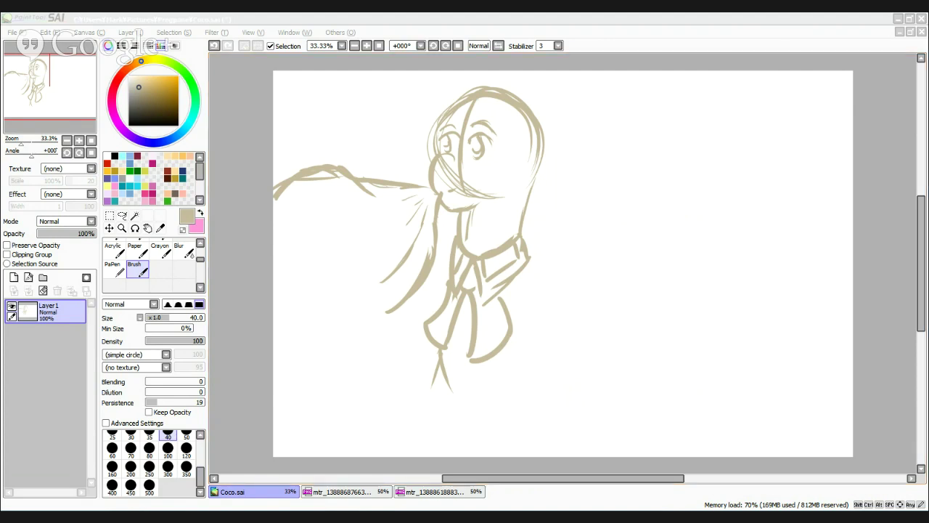
# Sketch the front leg line, the shoulder line down from the collar, and the rounded chest between them
pyautogui.click(776, 27)
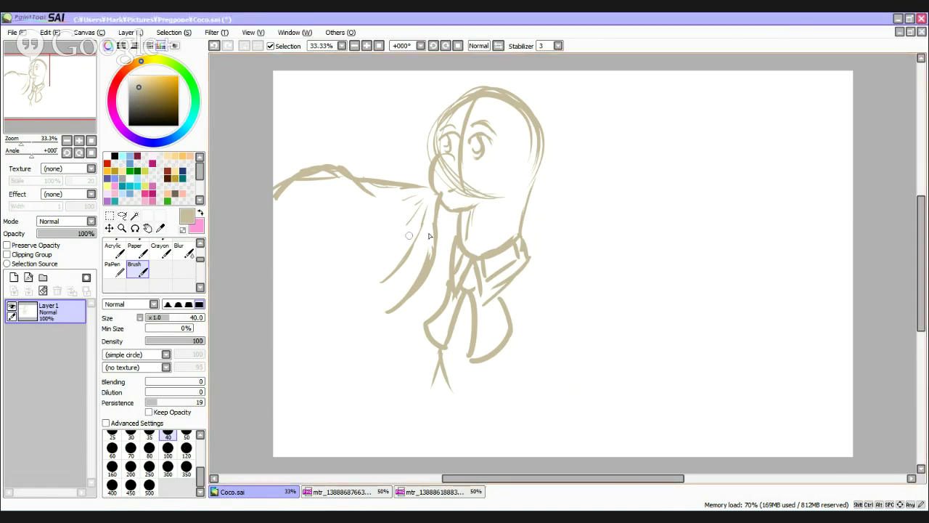
pyautogui.moveTo(441, 359); pyautogui.dragTo(429, 423)
pyautogui.moveTo(530, 270)
pyautogui.mouseDown()
pyautogui.moveTo(545, 328)
pyautogui.moveTo(537, 362)
pyautogui.moveTo(547, 411)
pyautogui.mouseUp()
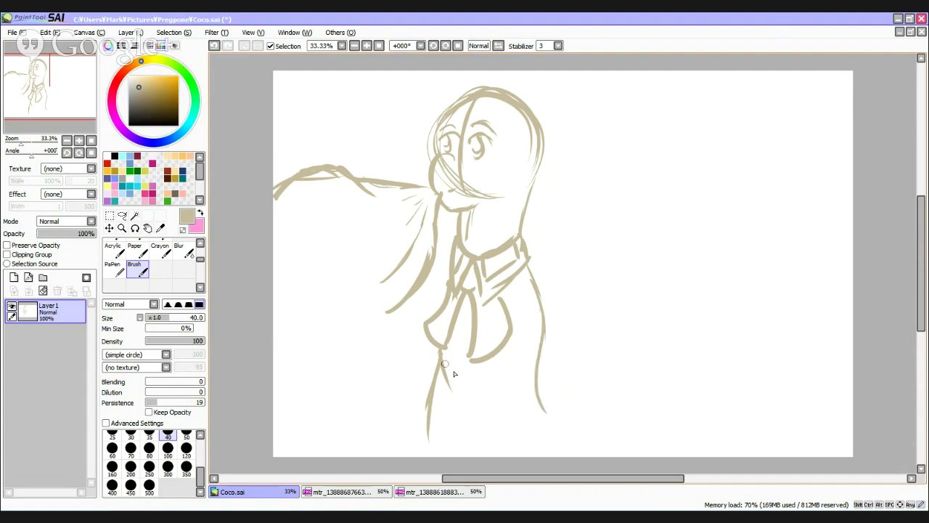
pyautogui.moveTo(440, 361)
pyautogui.mouseDown()
pyautogui.moveTo(476, 409)
pyautogui.moveTo(515, 395)
pyautogui.moveTo(541, 334)
pyautogui.moveTo(532, 380)
pyautogui.moveTo(486, 418)
pyautogui.moveTo(534, 373)
pyautogui.mouseUp()
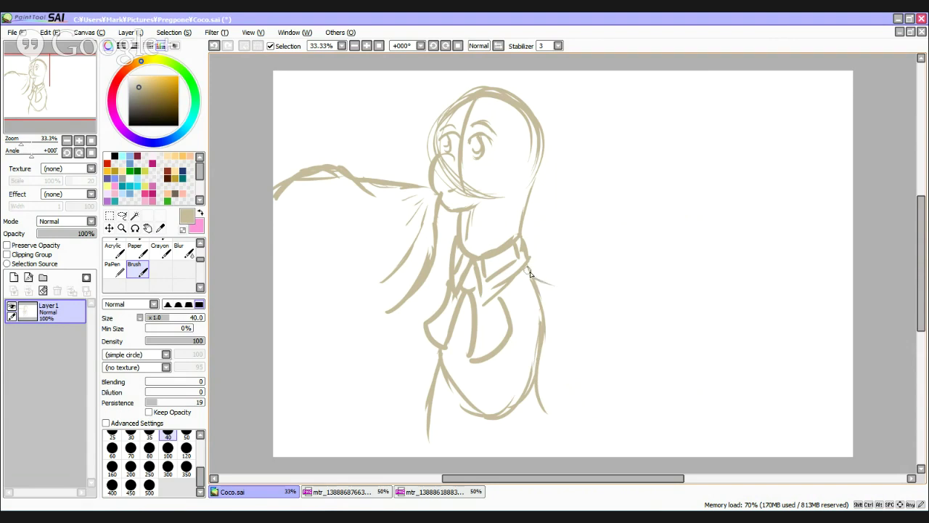
# Sketch the torso with a dipped back line, a curved flank line and a rounded belly
pyautogui.moveTo(529, 270)
pyautogui.mouseDown()
pyautogui.moveTo(577, 286)
pyautogui.moveTo(622, 277)
pyautogui.mouseUp()
pyautogui.moveTo(528, 275)
pyautogui.mouseDown()
pyautogui.moveTo(593, 291)
pyautogui.moveTo(627, 276)
pyautogui.moveTo(636, 282)
pyautogui.moveTo(623, 279)
pyautogui.moveTo(615, 319)
pyautogui.mouseUp()
pyautogui.moveTo(625, 279); pyautogui.dragTo(615, 379)
pyautogui.moveTo(619, 298); pyautogui.dragTo(618, 386)
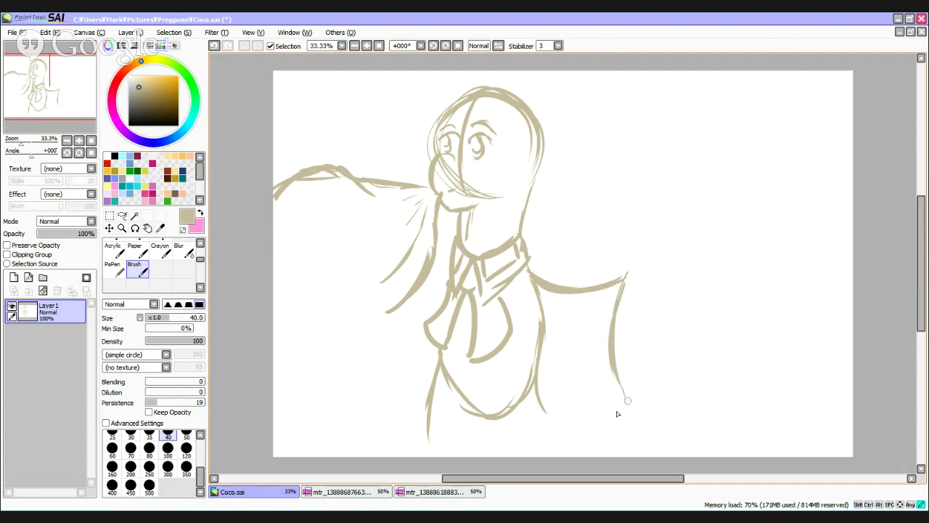
pyautogui.moveTo(623, 398)
pyautogui.mouseDown()
pyautogui.moveTo(535, 409)
pyautogui.moveTo(619, 419)
pyautogui.moveTo(610, 430)
pyautogui.moveTo(544, 425)
pyautogui.moveTo(614, 417)
pyautogui.mouseUp()
pyautogui.moveTo(550, 419); pyautogui.dragTo(626, 406)
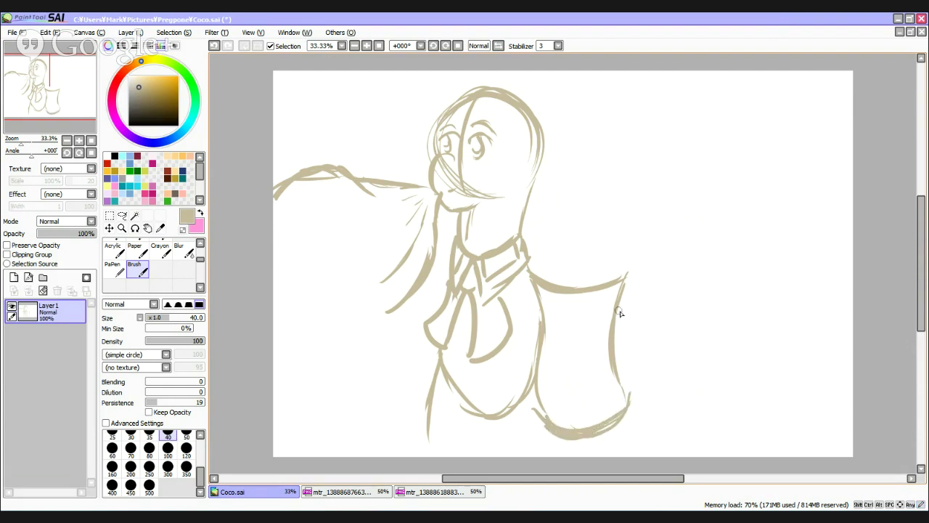
# Reinforce the flank line and sketch the rounded rump and the upper hind leg down to the canvas edge
pyautogui.moveTo(613, 334); pyautogui.dragTo(629, 393)
pyautogui.moveTo(617, 287)
pyautogui.mouseDown()
pyautogui.moveTo(650, 265)
pyautogui.moveTo(698, 308)
pyautogui.moveTo(695, 348)
pyautogui.mouseUp()
pyautogui.moveTo(657, 287)
pyautogui.mouseDown()
pyautogui.moveTo(696, 342)
pyautogui.moveTo(679, 291)
pyautogui.moveTo(656, 276)
pyautogui.moveTo(701, 326)
pyautogui.moveTo(681, 358)
pyautogui.moveTo(697, 365)
pyautogui.moveTo(685, 388)
pyautogui.mouseUp()
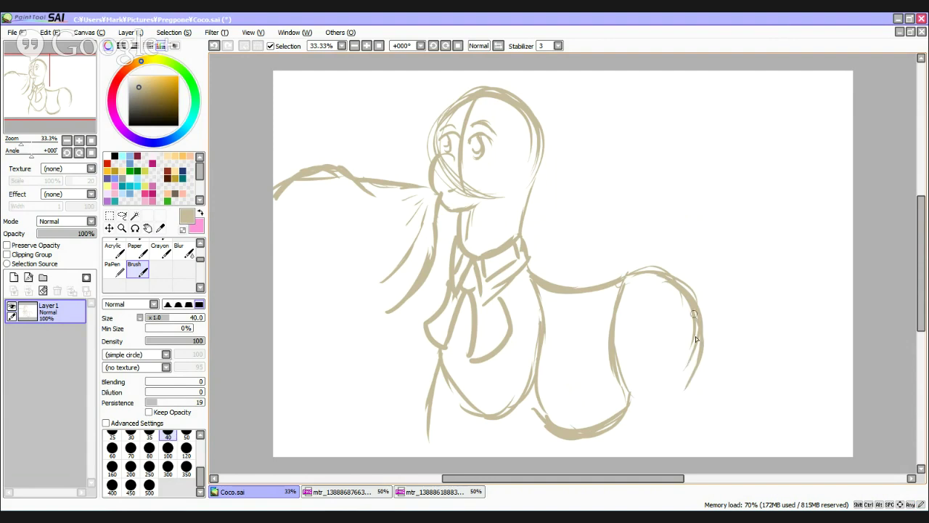
pyautogui.moveTo(694, 301)
pyautogui.mouseDown()
pyautogui.moveTo(685, 376)
pyautogui.moveTo(709, 459)
pyautogui.mouseUp()
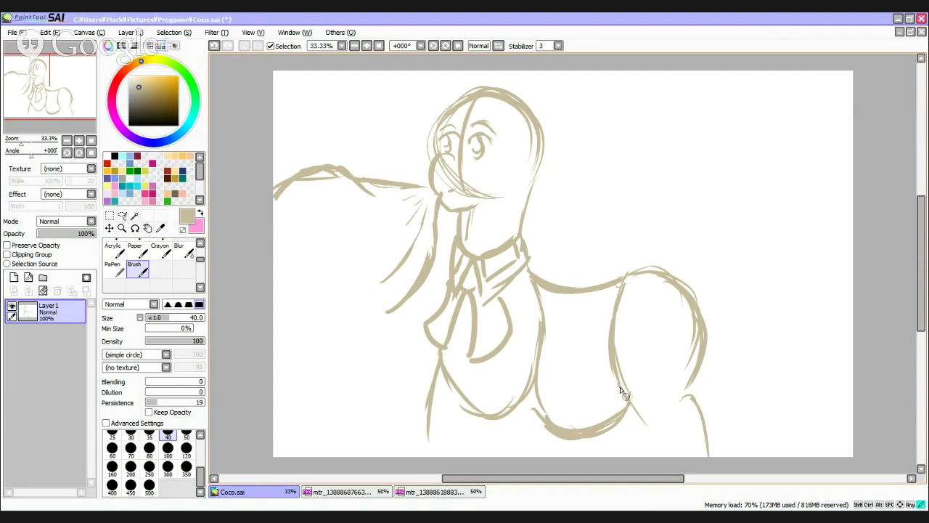
pyautogui.moveTo(626, 396); pyautogui.dragTo(658, 457)
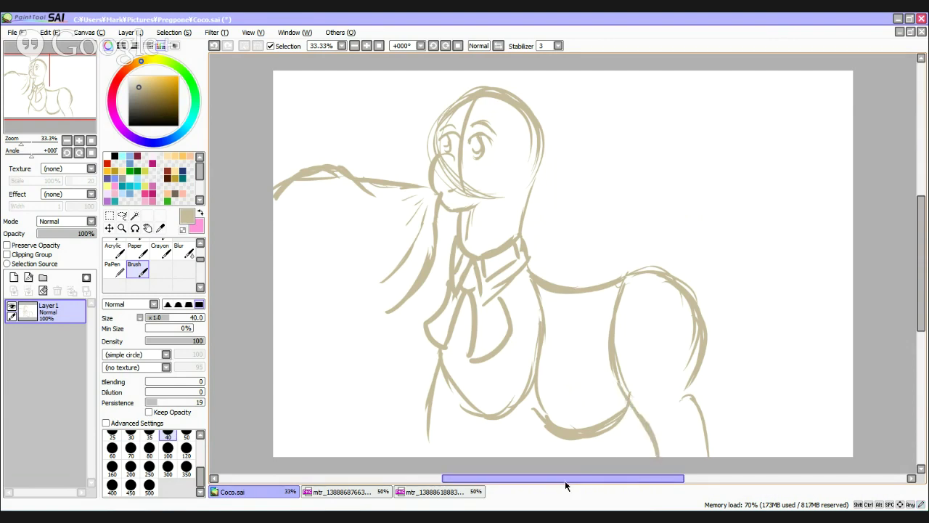
# Erase the belly line between the chest and hind leg, enlarging the eraser to size 100
pyautogui.press('e')
pyautogui.moveTo(551, 407)
pyautogui.mouseDown()
pyautogui.moveTo(557, 436)
pyautogui.moveTo(551, 378)
pyautogui.moveTo(576, 467)
pyautogui.moveTo(587, 426)
pyautogui.mouseUp()
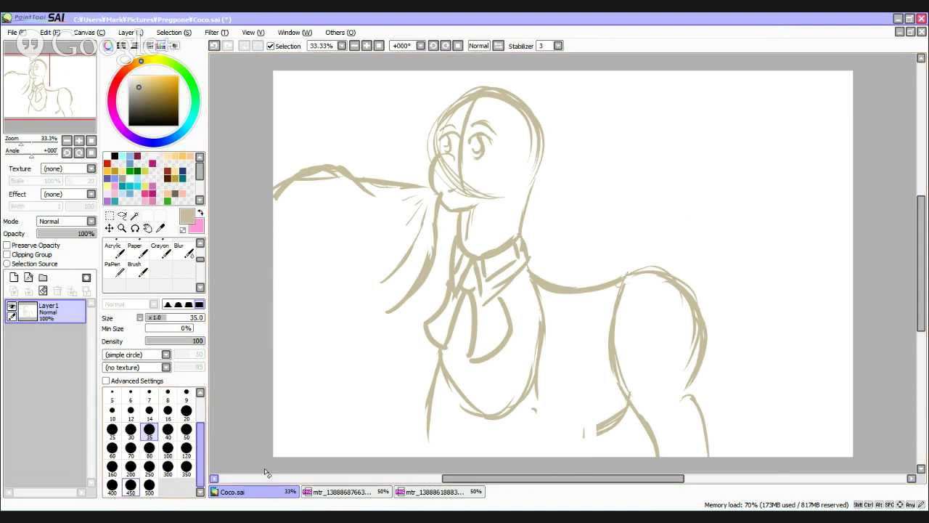
pyautogui.click(168, 448)
pyautogui.moveTo(600, 423)
pyautogui.mouseDown()
pyautogui.moveTo(593, 442)
pyautogui.moveTo(568, 445)
pyautogui.moveTo(606, 440)
pyautogui.moveTo(625, 413)
pyautogui.mouseUp()
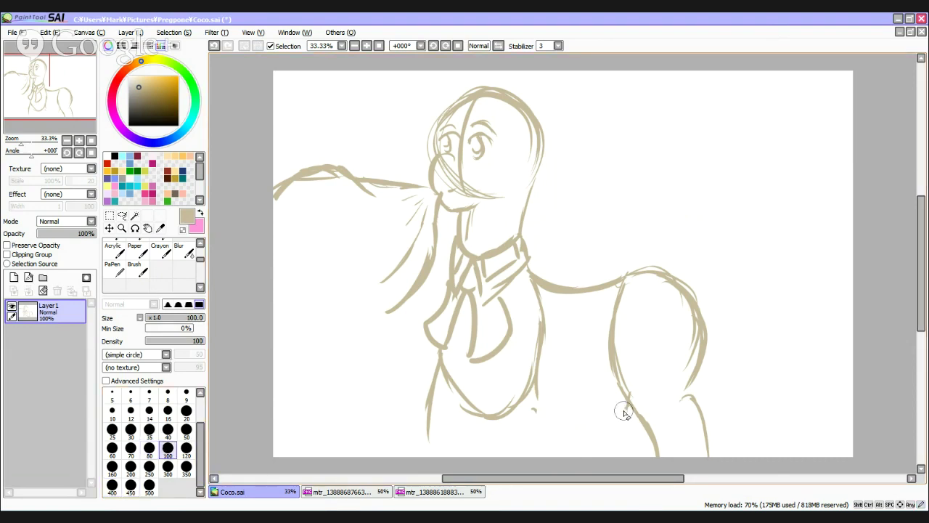
# Redraw the belly as a shallow curve from the chest to the hind leg with the size 40 brush
pyautogui.press('b')
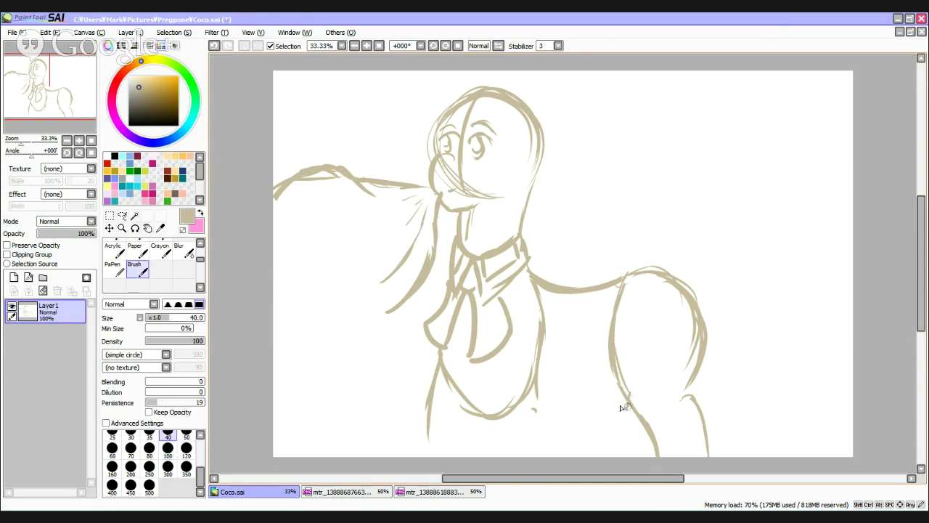
pyautogui.moveTo(628, 427); pyautogui.dragTo(540, 451)
pyautogui.hotkey('ctrl', 'z')
pyautogui.moveTo(537, 424); pyautogui.dragTo(632, 409)
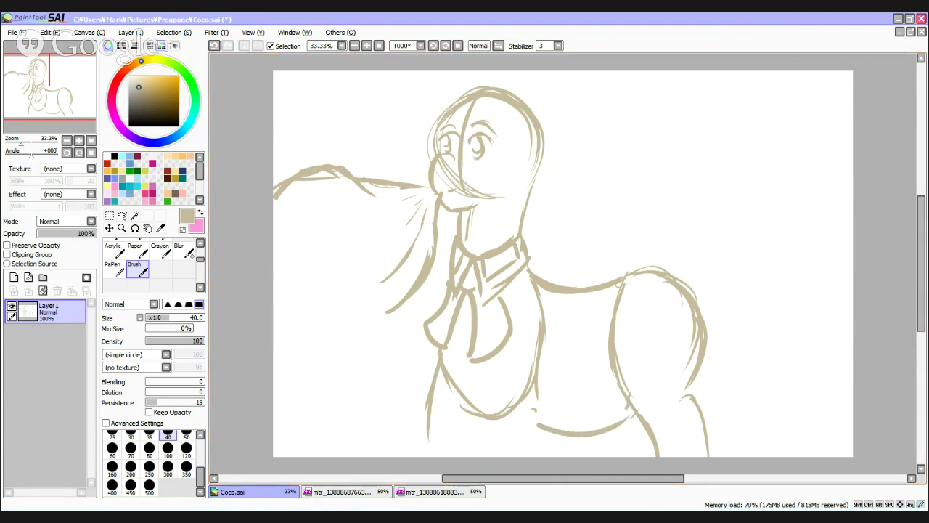
pyautogui.hotkey('alt', 'Tab')
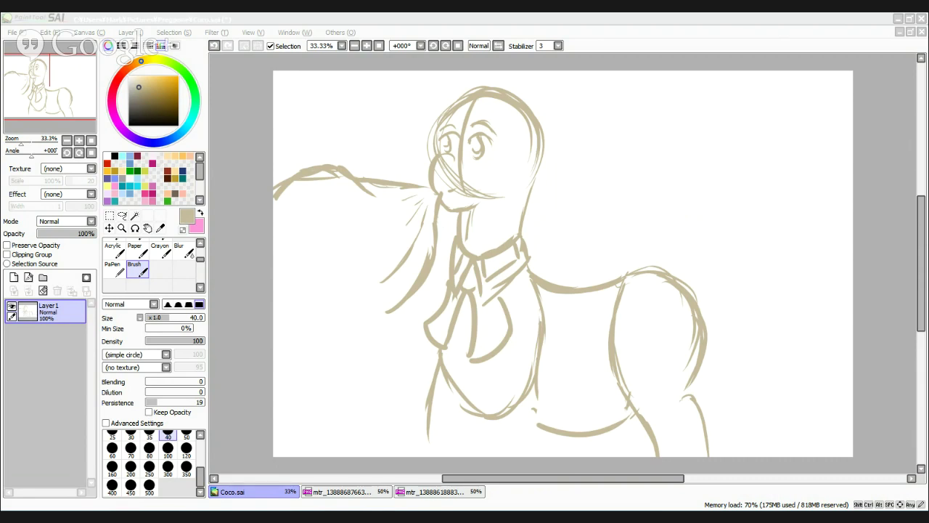
pyautogui.click(765, 28)
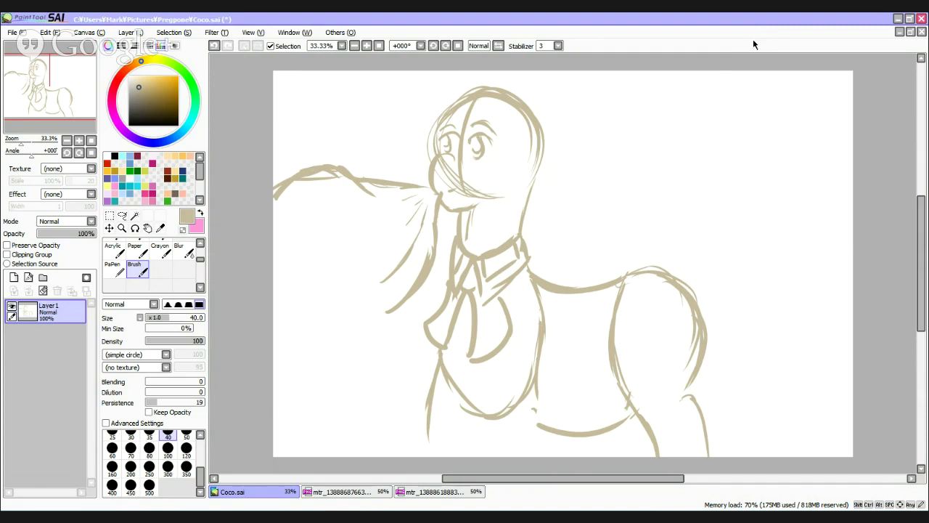
# Erase the construction lines across the face, using eraser size 50 around the eyes, and return to the brush
pyautogui.press('e')
pyautogui.moveTo(434, 131)
pyautogui.mouseDown()
pyautogui.moveTo(424, 156)
pyautogui.moveTo(420, 149)
pyautogui.moveTo(455, 169)
pyautogui.moveTo(450, 177)
pyautogui.moveTo(460, 165)
pyautogui.moveTo(476, 169)
pyautogui.moveTo(479, 185)
pyautogui.moveTo(480, 170)
pyautogui.moveTo(502, 176)
pyautogui.mouseUp()
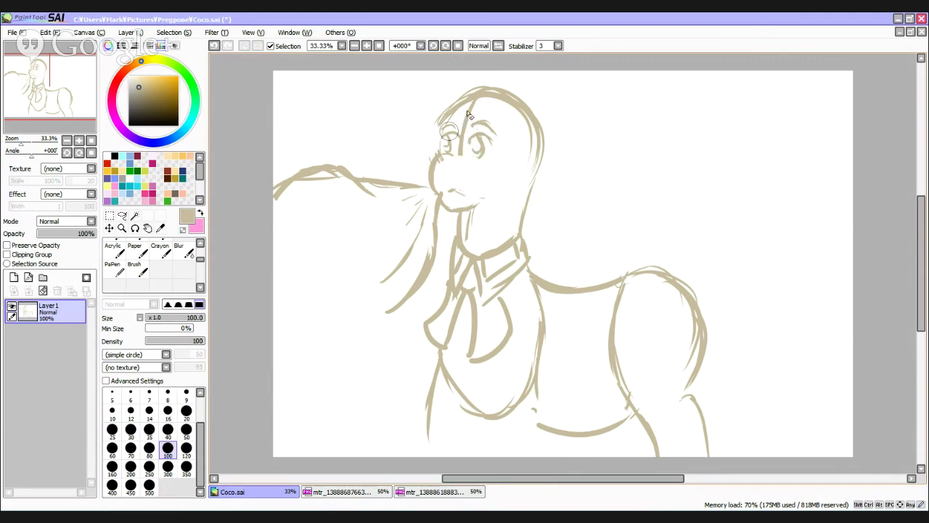
pyautogui.click(186, 429)
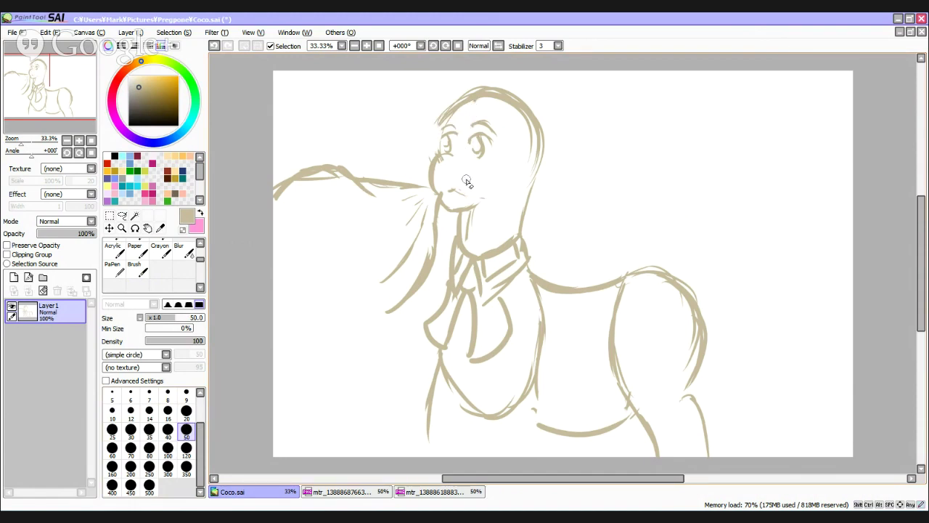
pyautogui.press('b')
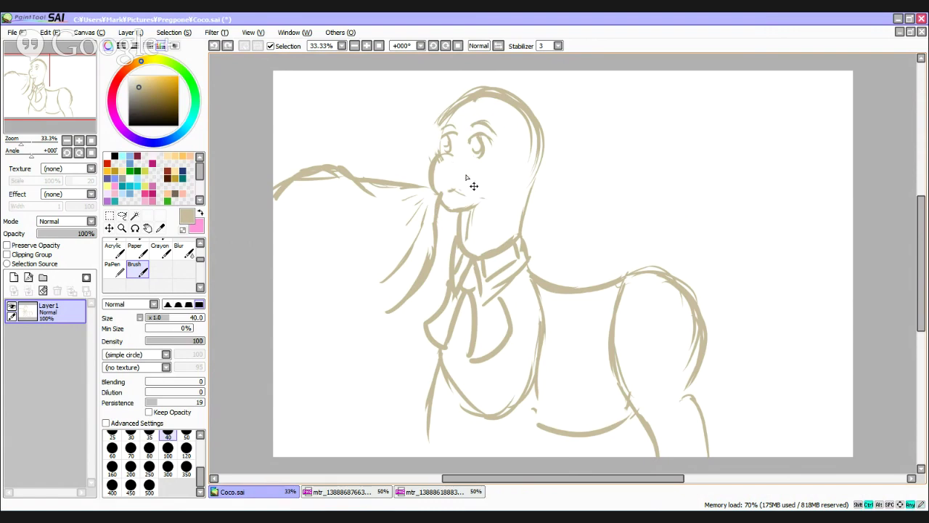
# Erase the old mouth line on the muzzle and redraw it as a short curve with the size 30 brush
pyautogui.press('e')
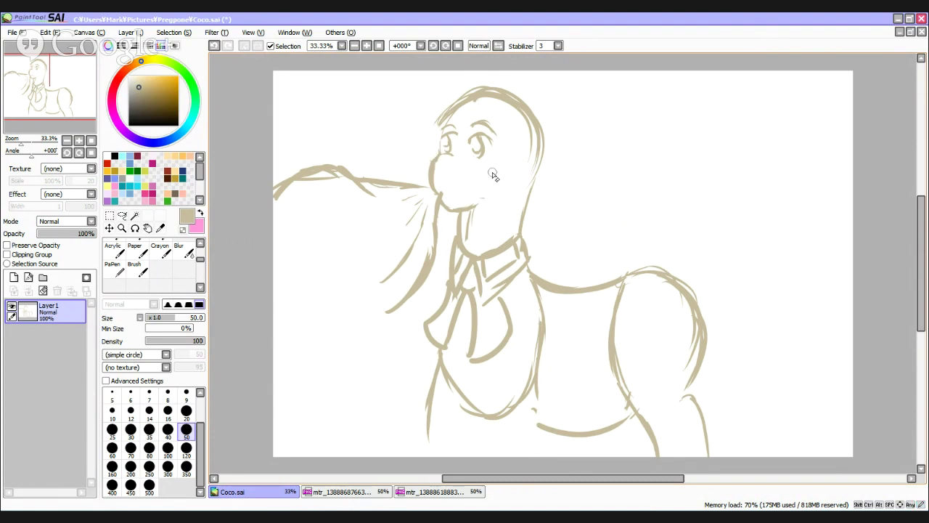
pyautogui.press('b')
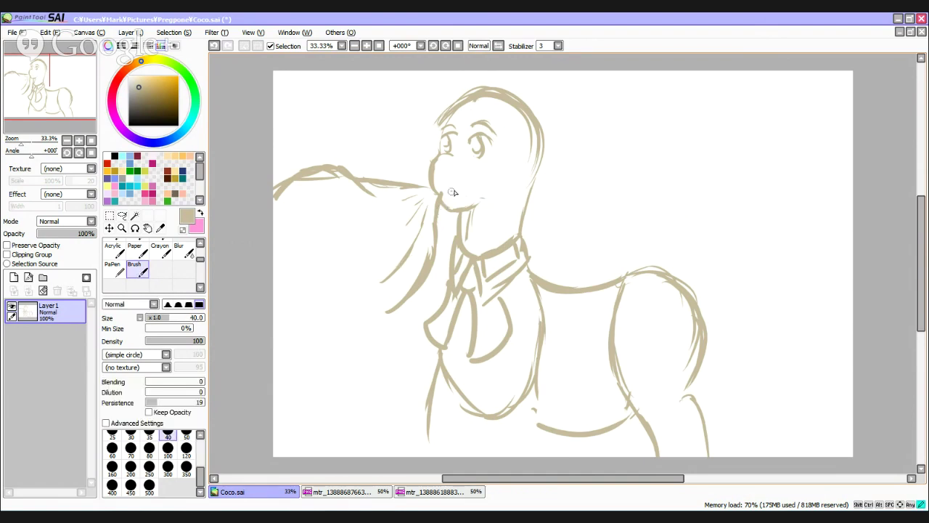
pyautogui.hotkey('ctrl', 'z')
pyautogui.click(131, 434)
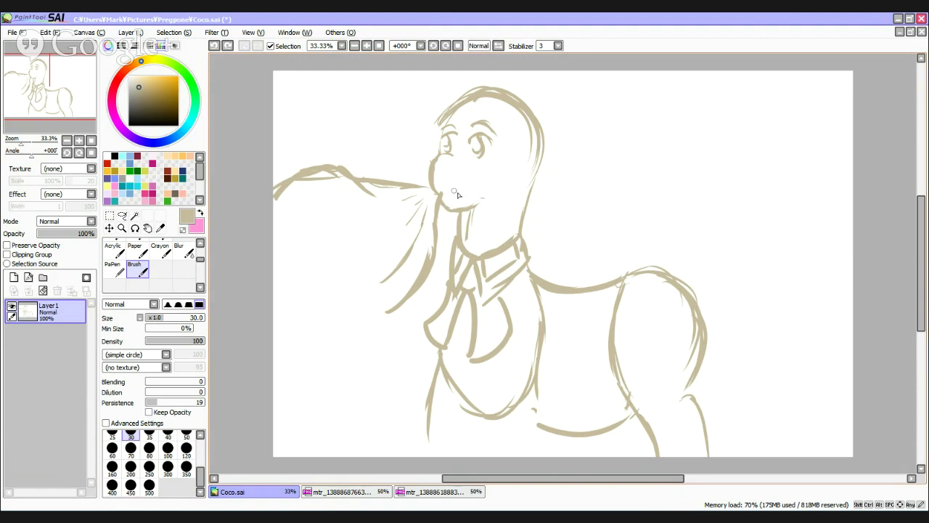
pyautogui.moveTo(446, 193); pyautogui.dragTo(466, 187)
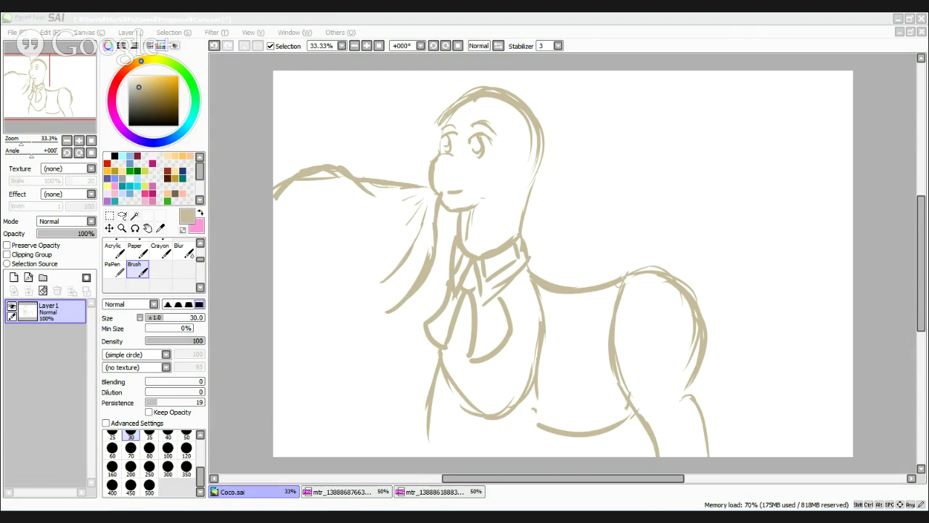
# Consult the full-body colour reference, then sketch a pointed ear at the back of Coco's head
pyautogui.click(805, 35)
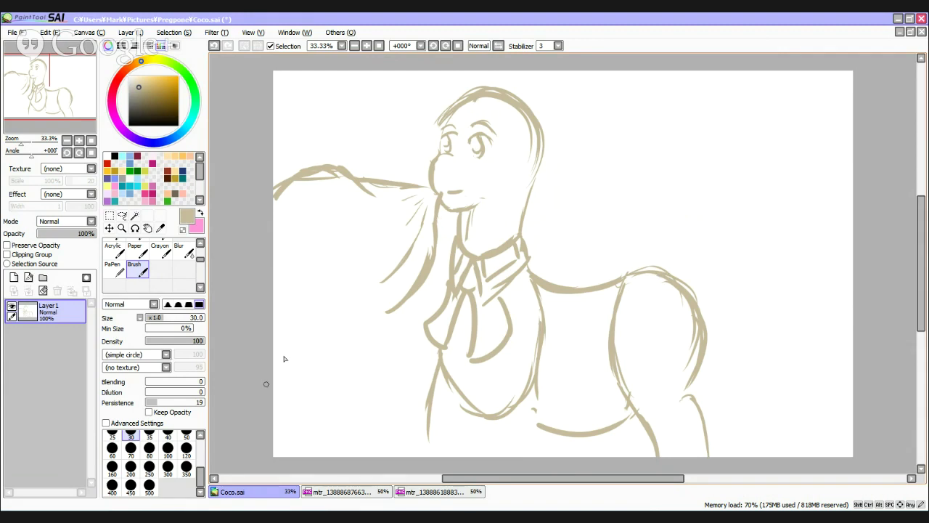
pyautogui.click(353, 493)
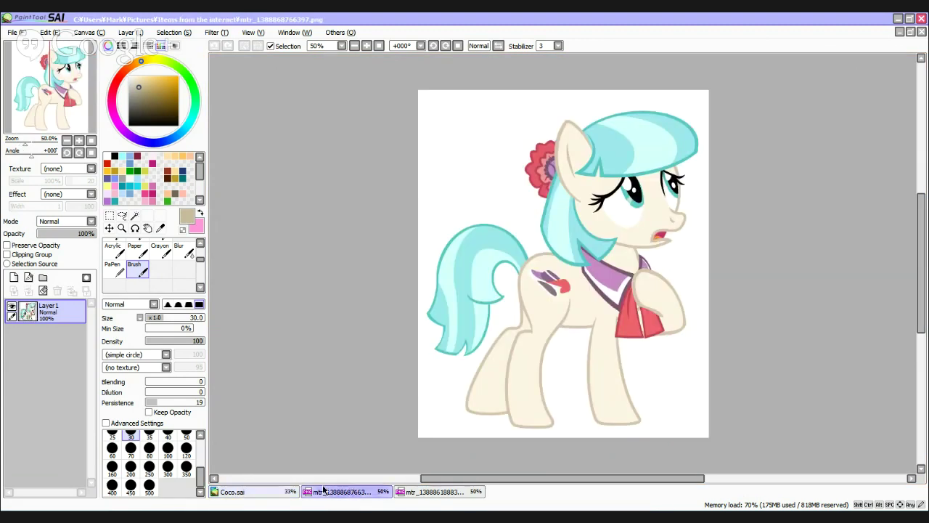
pyautogui.click(260, 494)
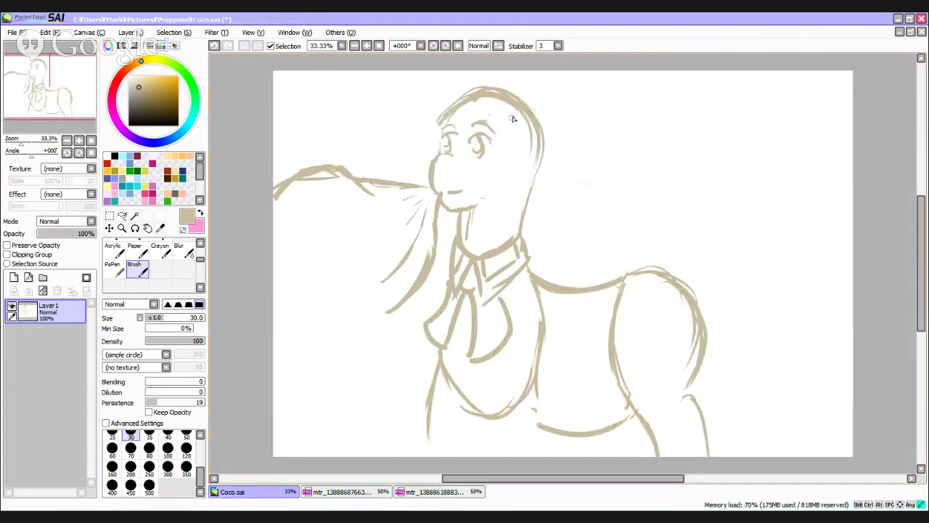
pyautogui.moveTo(511, 117)
pyautogui.mouseDown()
pyautogui.moveTo(542, 87)
pyautogui.moveTo(535, 92)
pyautogui.moveTo(538, 84)
pyautogui.moveTo(550, 109)
pyautogui.moveTo(544, 168)
pyautogui.mouseUp()
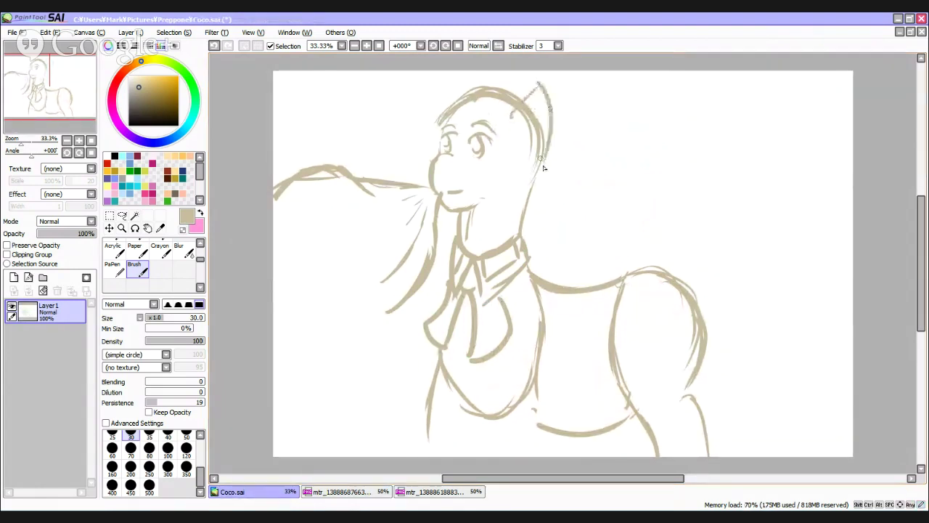
# Erase the head outline inside the ear and across the crown with the size 50 eraser
pyautogui.press('e')
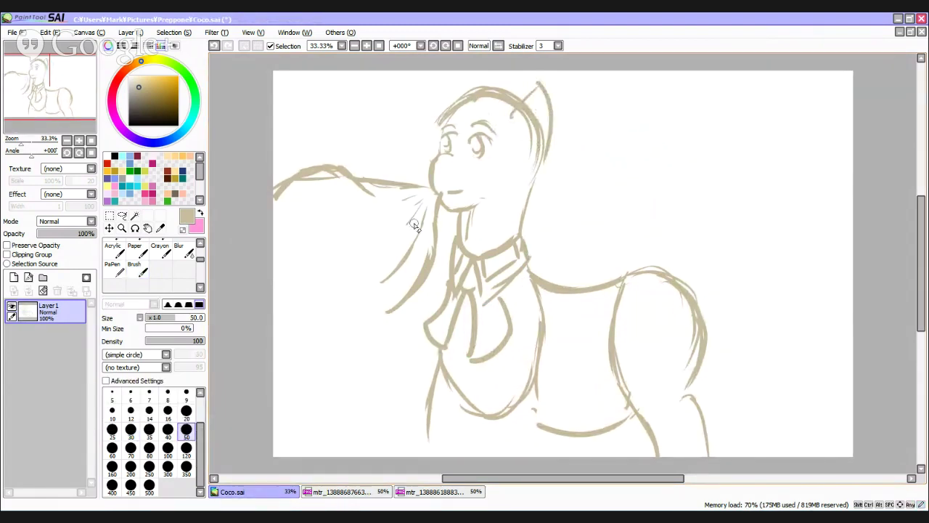
pyautogui.moveTo(521, 116); pyautogui.dragTo(528, 158)
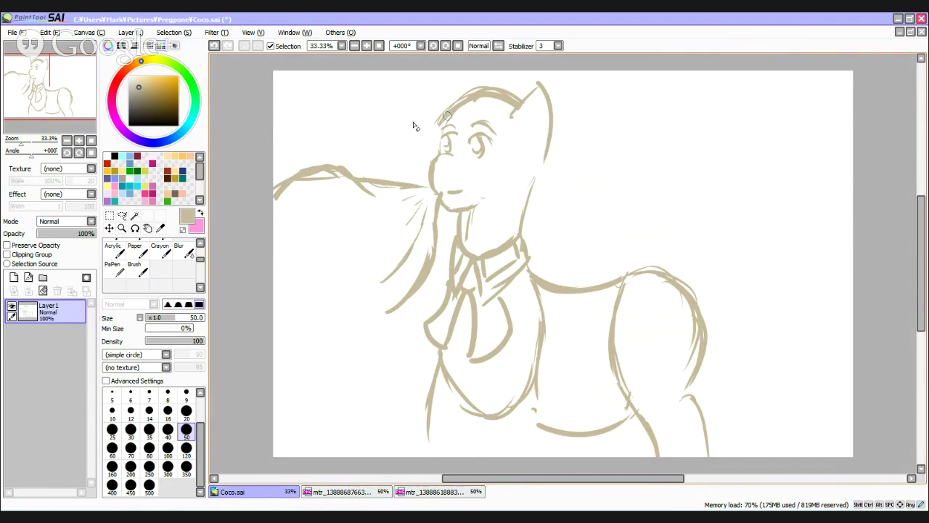
pyautogui.moveTo(476, 93)
pyautogui.mouseDown()
pyautogui.moveTo(433, 116)
pyautogui.moveTo(439, 122)
pyautogui.moveTo(474, 98)
pyautogui.moveTo(463, 100)
pyautogui.moveTo(498, 89)
pyautogui.moveTo(483, 86)
pyautogui.moveTo(512, 89)
pyautogui.moveTo(519, 88)
pyautogui.mouseUp()
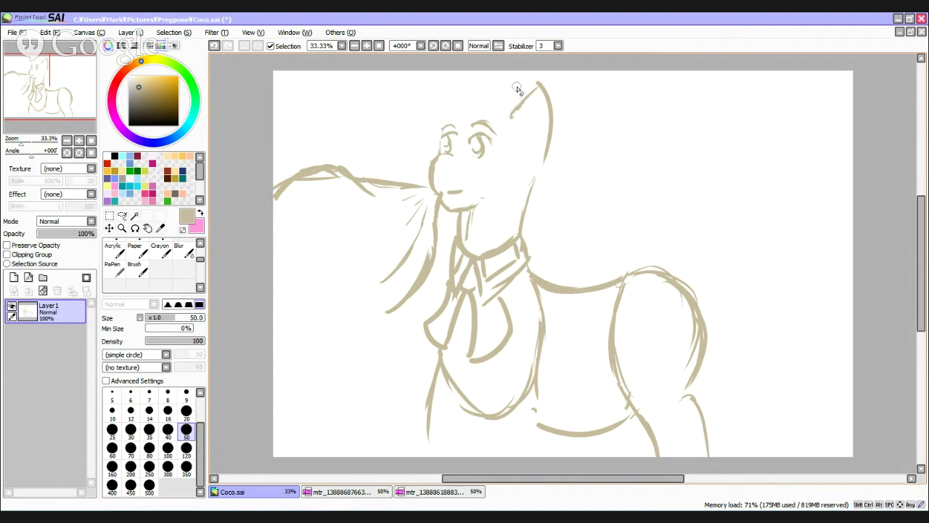
# Sketch the fringe above the eyes with jagged strands beside the ear, cleaning them up with the eraser at size 30
pyautogui.press('b')
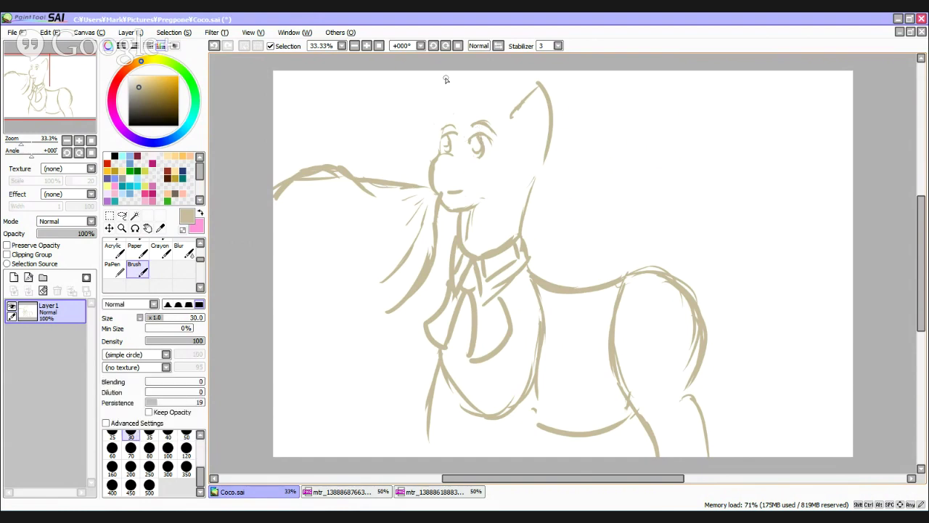
pyautogui.moveTo(456, 92)
pyautogui.mouseDown()
pyautogui.moveTo(445, 131)
pyautogui.moveTo(433, 131)
pyautogui.moveTo(470, 117)
pyautogui.moveTo(505, 124)
pyautogui.moveTo(507, 107)
pyautogui.moveTo(503, 120)
pyautogui.moveTo(501, 109)
pyautogui.moveTo(522, 128)
pyautogui.moveTo(515, 103)
pyautogui.moveTo(525, 132)
pyautogui.mouseUp()
pyautogui.press('e')
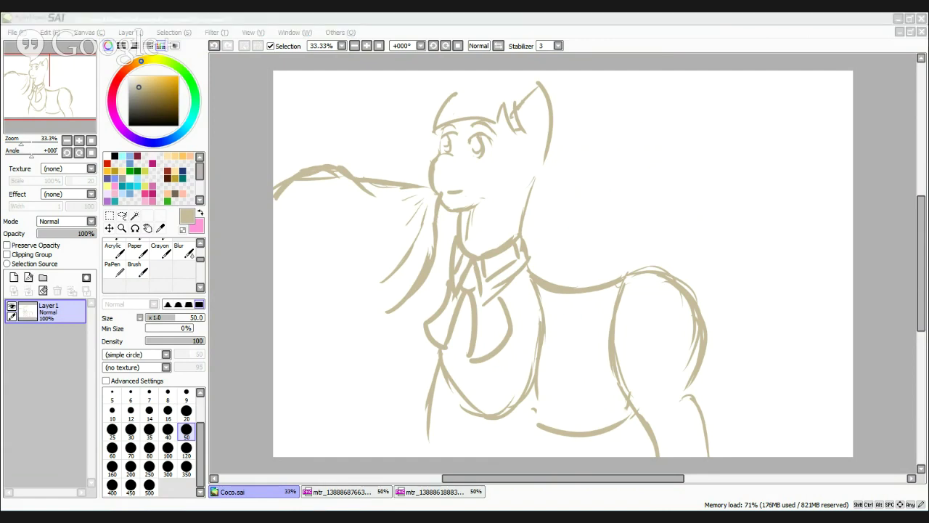
pyautogui.hotkey('alt', 'Tab')
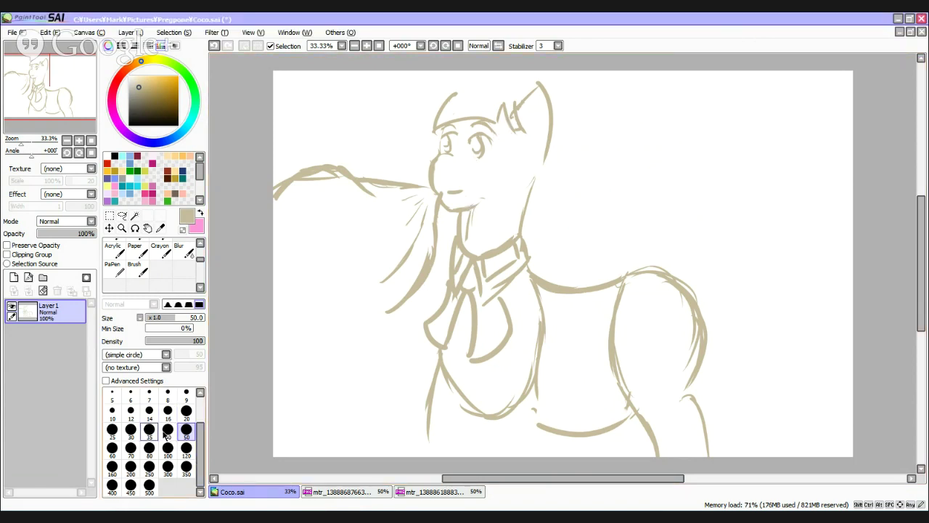
pyautogui.click(130, 429)
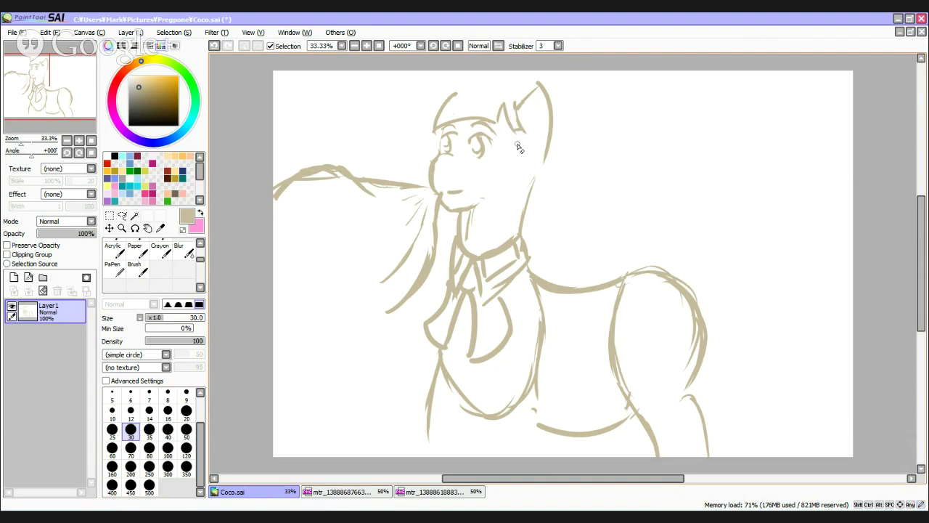
pyautogui.press('b')
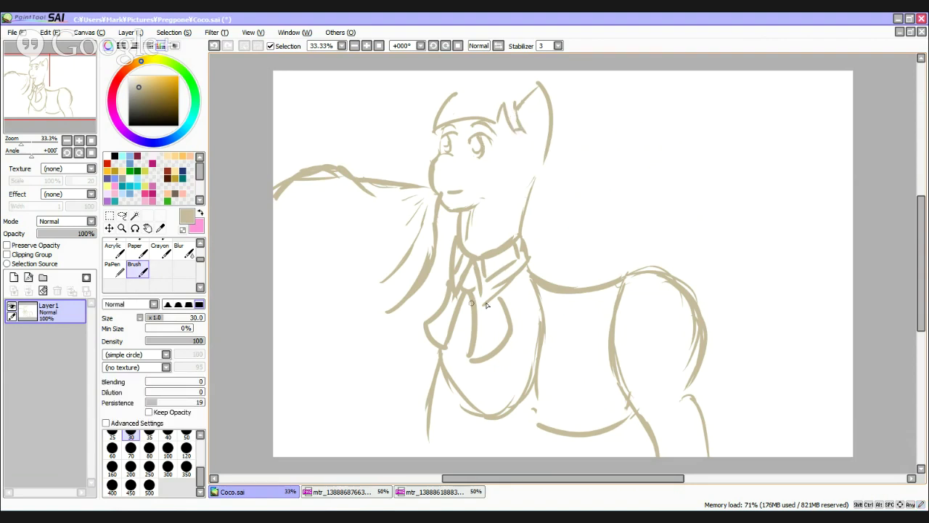
# Following the colour reference, sketch the hair behind the ear and down the neck, and clean up its overlapping lines
pyautogui.click(341, 491)
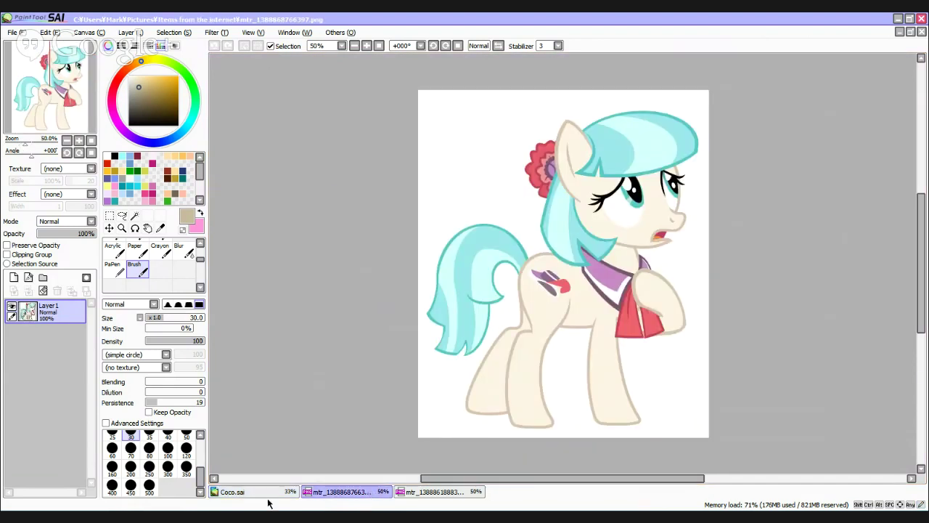
pyautogui.click(269, 492)
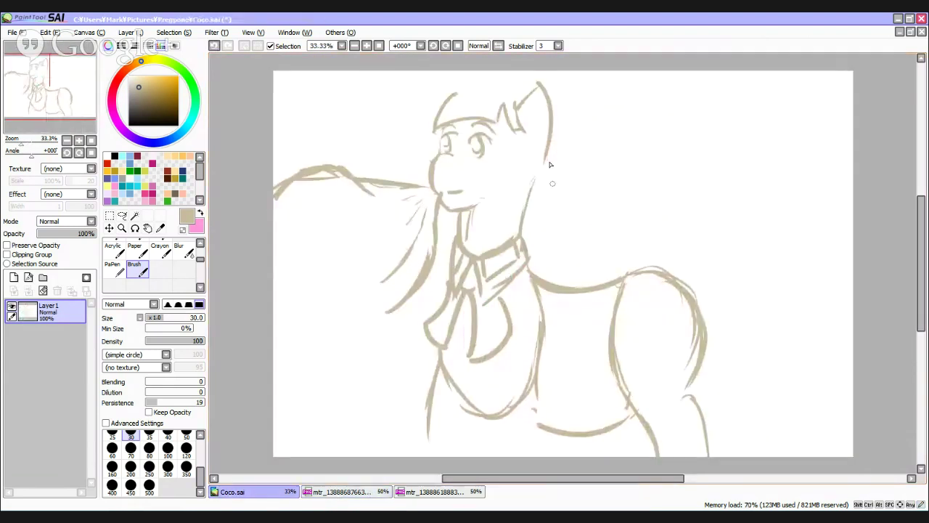
pyautogui.moveTo(536, 187)
pyautogui.mouseDown()
pyautogui.moveTo(510, 220)
pyautogui.moveTo(509, 213)
pyautogui.moveTo(514, 225)
pyautogui.moveTo(529, 209)
pyautogui.moveTo(515, 221)
pyautogui.moveTo(529, 215)
pyautogui.moveTo(520, 235)
pyautogui.mouseUp()
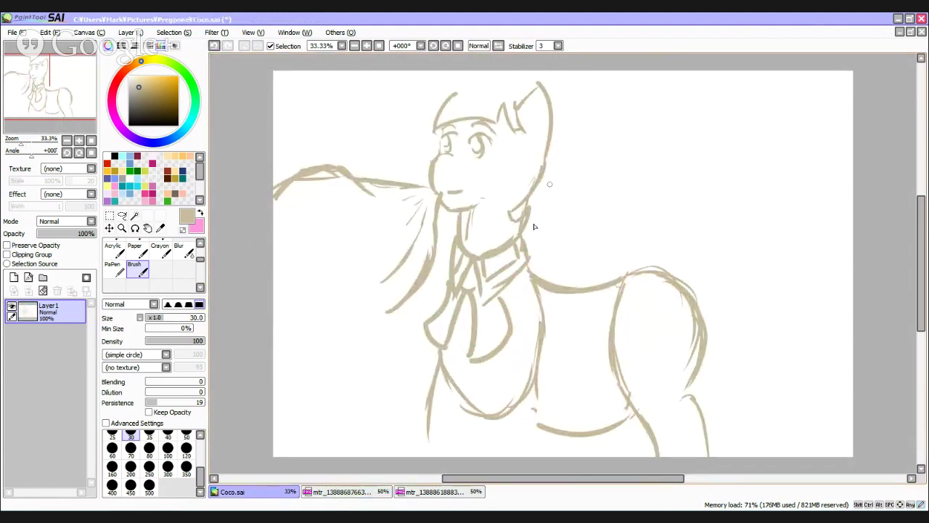
pyautogui.moveTo(550, 149)
pyautogui.mouseDown()
pyautogui.moveTo(555, 211)
pyautogui.moveTo(541, 224)
pyautogui.moveTo(554, 199)
pyautogui.mouseUp()
pyautogui.press('e')
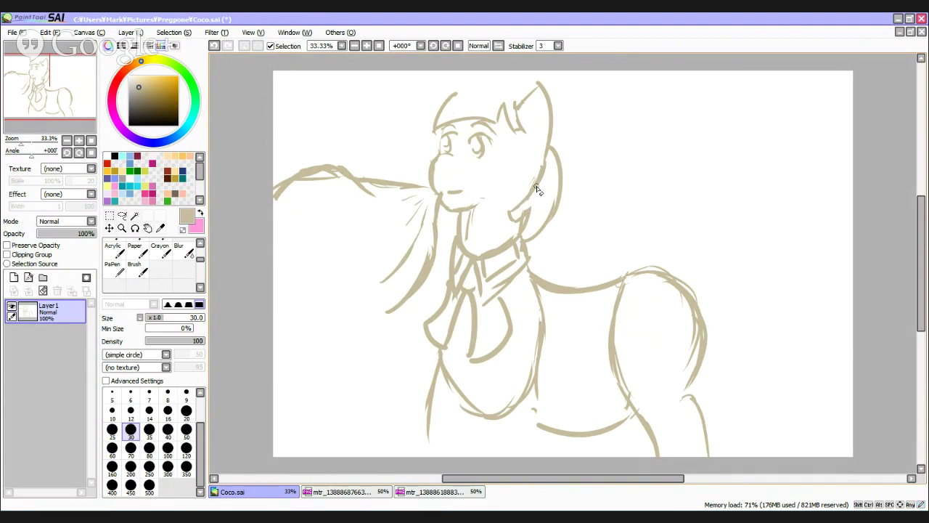
pyautogui.press('b')
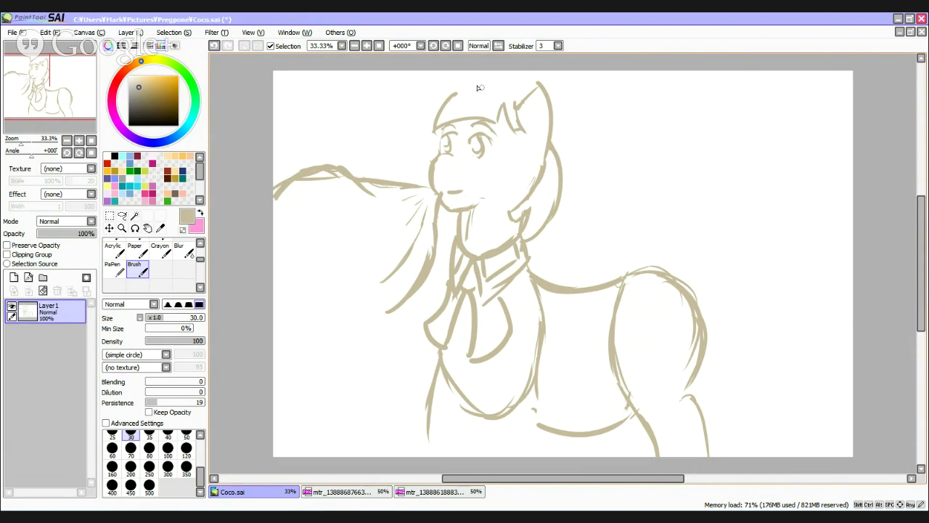
# Draw the hair's rounded crown and the fringe's pointed tip over the forehead after checking the reference, and reinforce the muzzle's front edge
pyautogui.moveTo(446, 101)
pyautogui.mouseDown()
pyautogui.moveTo(492, 82)
pyautogui.moveTo(453, 92)
pyautogui.moveTo(522, 98)
pyautogui.mouseUp()
pyautogui.moveTo(450, 97); pyautogui.dragTo(509, 93)
pyautogui.click(338, 494)
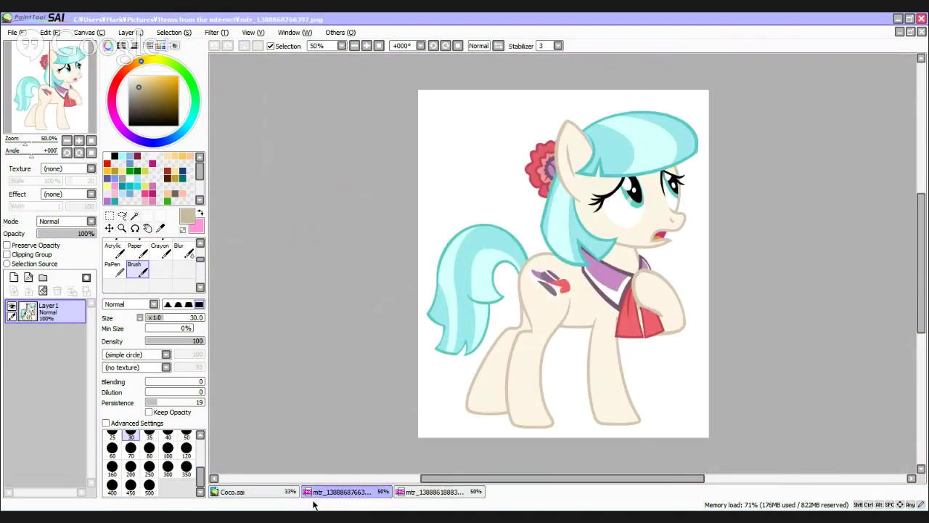
pyautogui.click(265, 493)
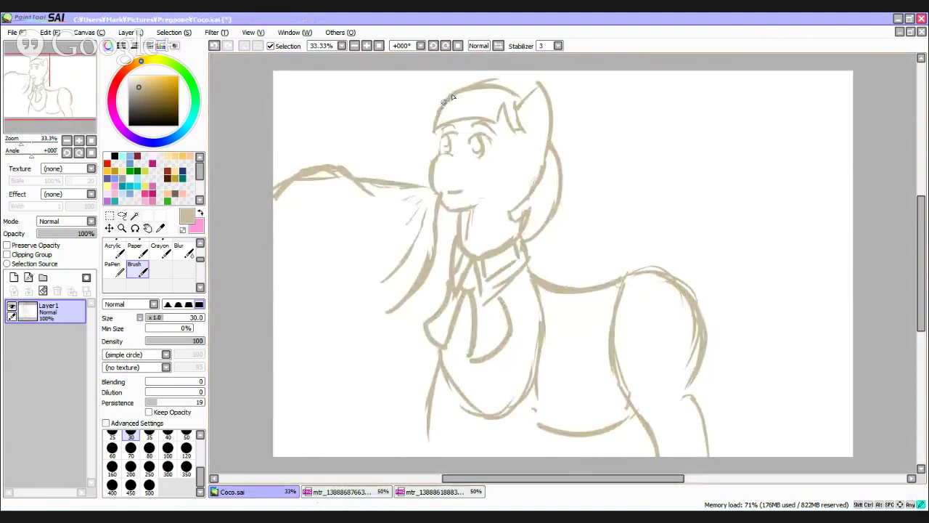
pyautogui.moveTo(445, 101); pyautogui.dragTo(423, 136)
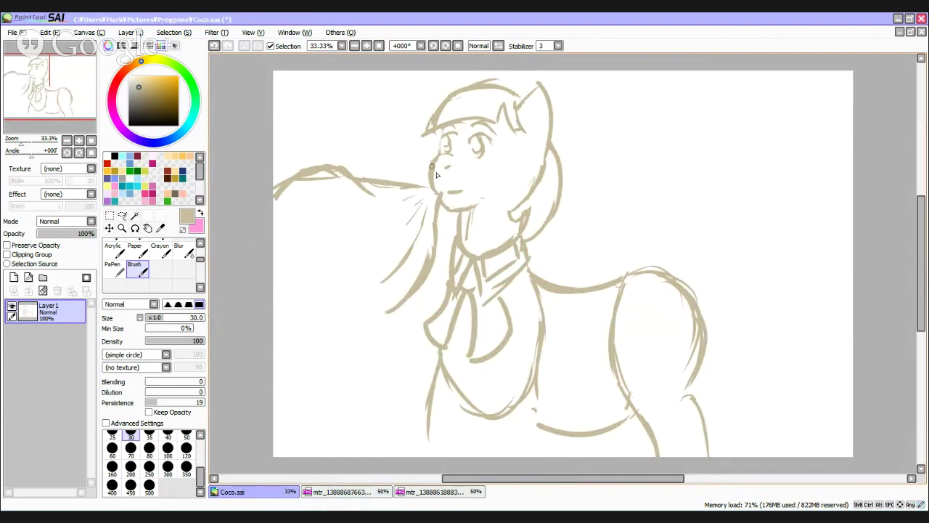
pyautogui.moveTo(432, 166); pyautogui.dragTo(441, 190)
# Erase the upper flank line and the rounded chest construction line, enlarging the eraser to size 80
pyautogui.press('e')
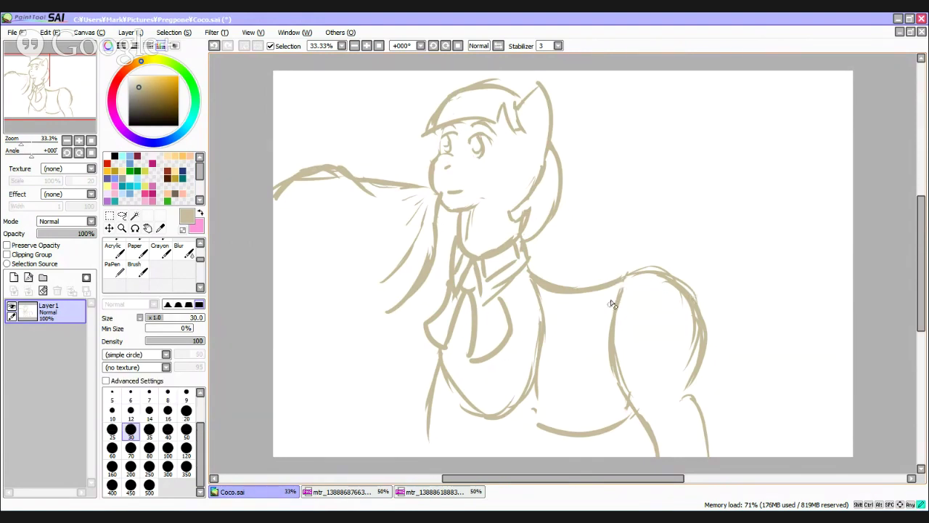
pyautogui.moveTo(612, 308)
pyautogui.mouseDown()
pyautogui.moveTo(606, 341)
pyautogui.moveTo(624, 334)
pyautogui.moveTo(626, 318)
pyautogui.moveTo(622, 349)
pyautogui.moveTo(631, 351)
pyautogui.mouseUp()
pyautogui.press('b')
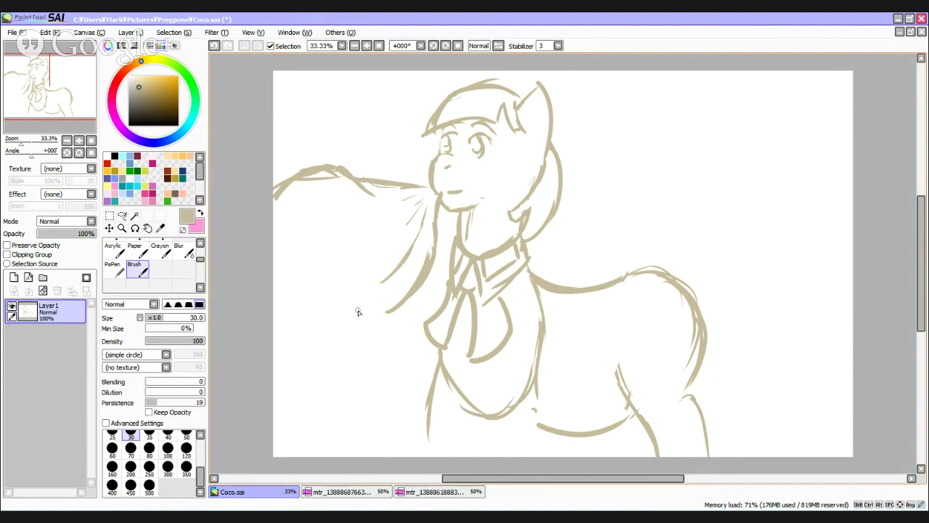
pyautogui.press('e')
pyautogui.moveTo(542, 335)
pyautogui.mouseDown()
pyautogui.moveTo(532, 370)
pyautogui.moveTo(548, 342)
pyautogui.mouseUp()
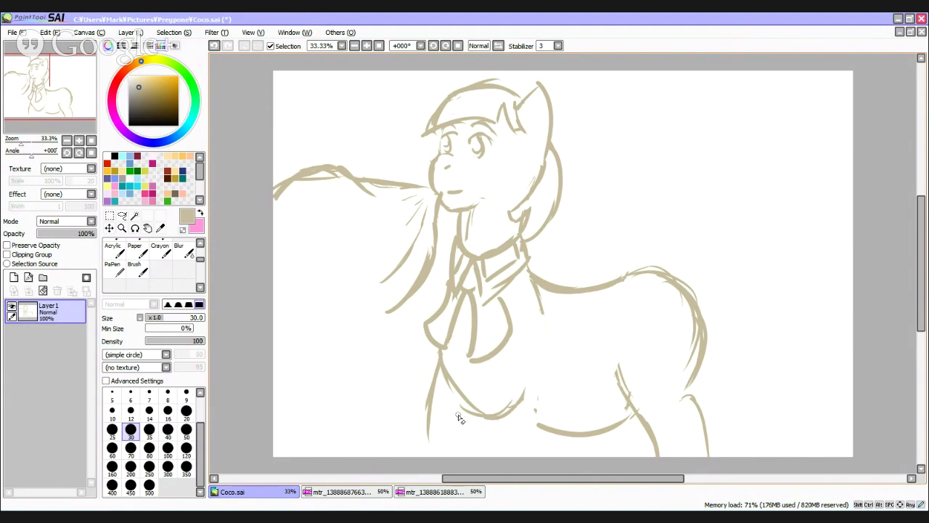
pyautogui.moveTo(457, 373)
pyautogui.mouseDown()
pyautogui.moveTo(446, 378)
pyautogui.moveTo(449, 390)
pyautogui.moveTo(488, 424)
pyautogui.moveTo(525, 387)
pyautogui.moveTo(542, 403)
pyautogui.mouseUp()
pyautogui.click(149, 448)
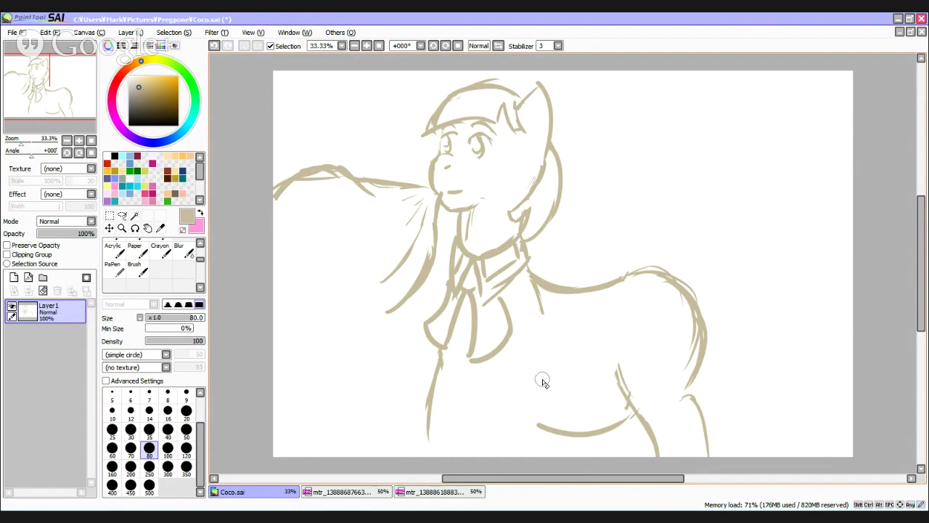
# Sketch the front leg as two lines running down to the canvas edge and redraw the chest curve with the size 30 brush
pyautogui.press('b')
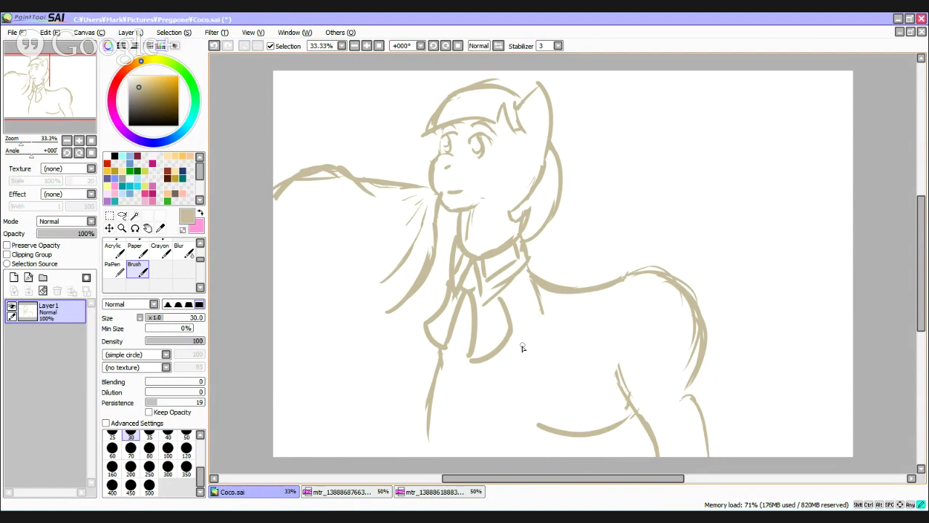
pyautogui.moveTo(524, 344); pyautogui.dragTo(501, 442)
pyautogui.moveTo(541, 355); pyautogui.dragTo(536, 461)
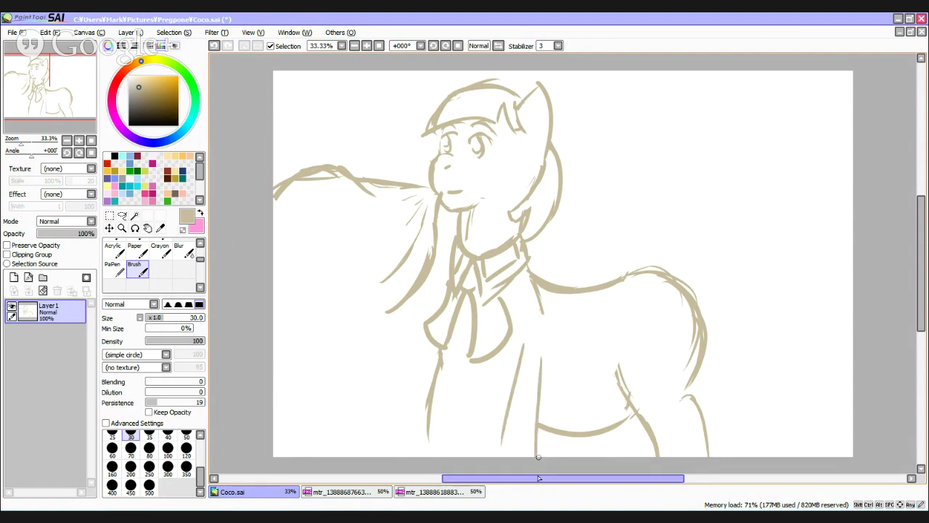
pyautogui.moveTo(518, 363); pyautogui.dragTo(494, 451)
pyautogui.moveTo(510, 399); pyautogui.dragTo(494, 459)
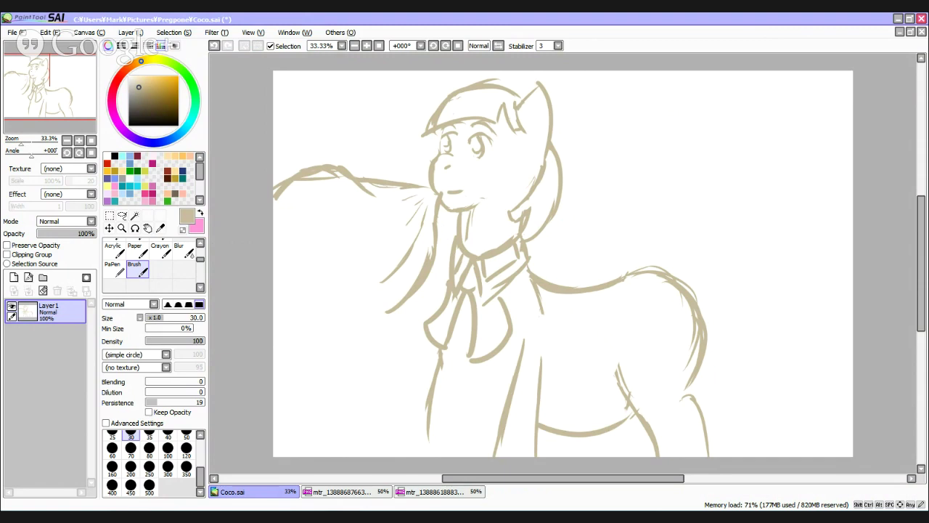
pyautogui.hotkey('alt', 'Tab')
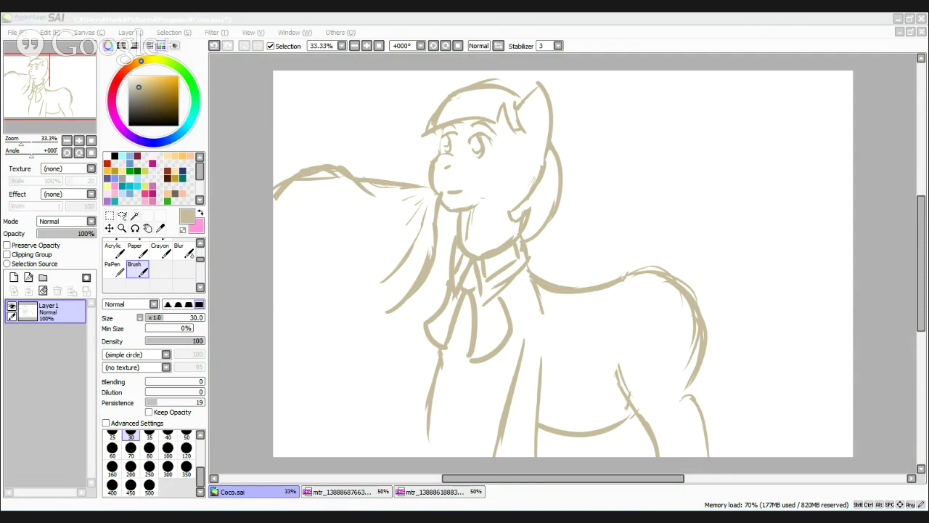
pyautogui.click(790, 45)
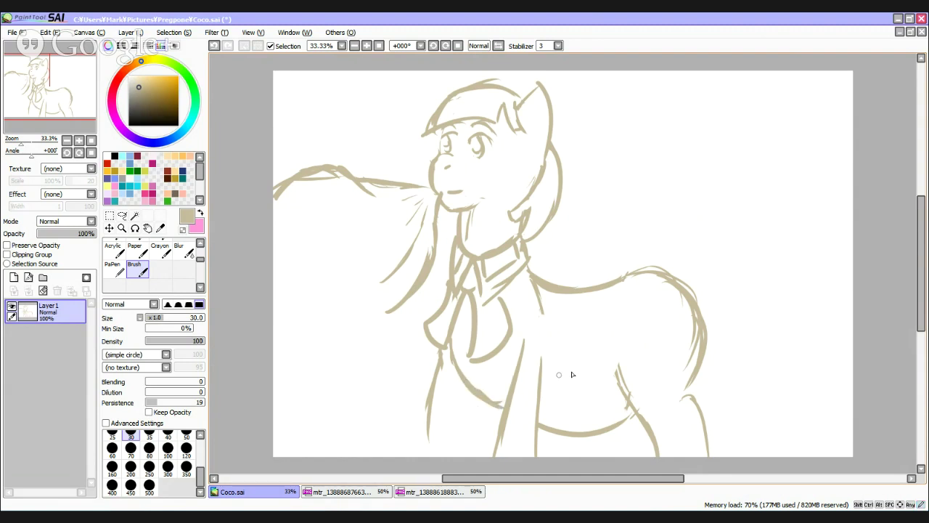
# Add short contour marks on the belly, join the rump to the hind leg, and erase the rump's doubled lines with the size 80 eraser
pyautogui.moveTo(560, 370); pyautogui.dragTo(583, 366)
pyautogui.moveTo(583, 406); pyautogui.dragTo(595, 405)
pyautogui.moveTo(696, 369); pyautogui.dragTo(686, 397)
pyautogui.press('e')
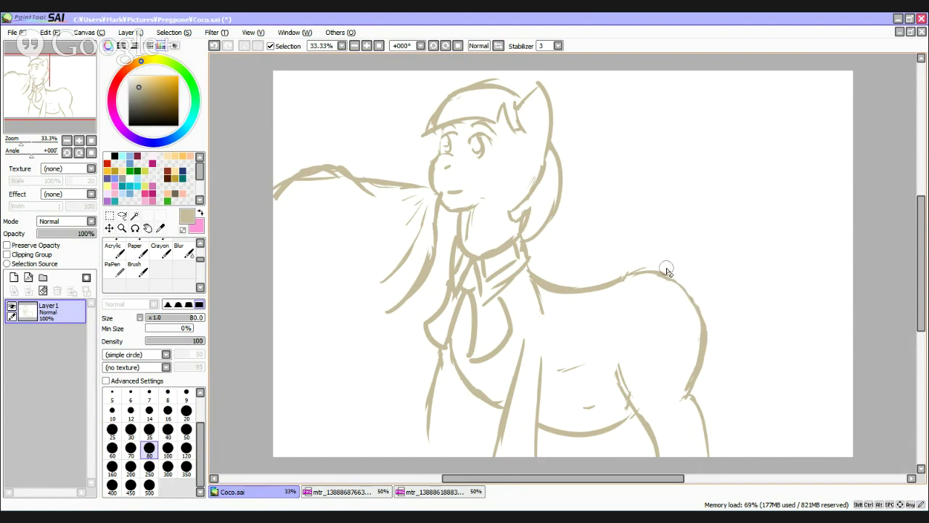
pyautogui.press('b')
# Check the tail in the coloured pony reference, then sketch Coco's tail arching up from the rump and down its outer edge to a pointed tuft
pyautogui.click(374, 492)
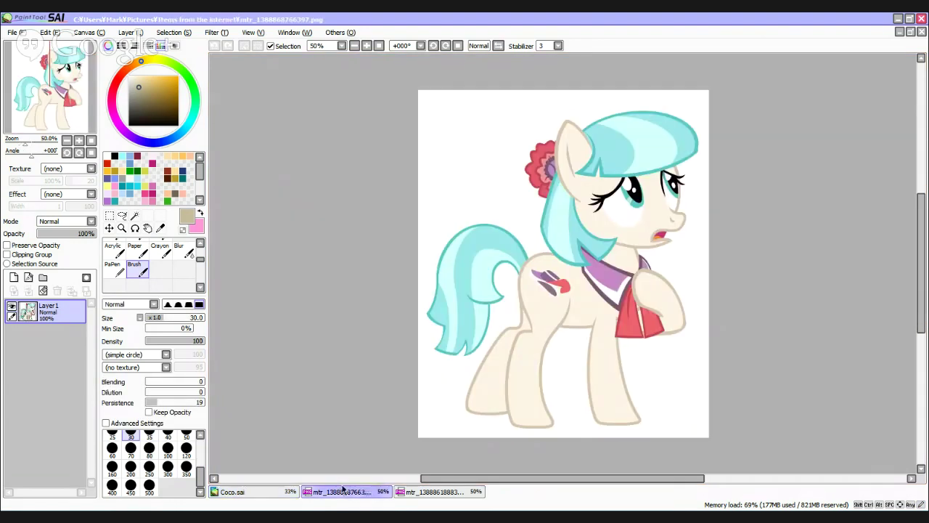
pyautogui.click(279, 492)
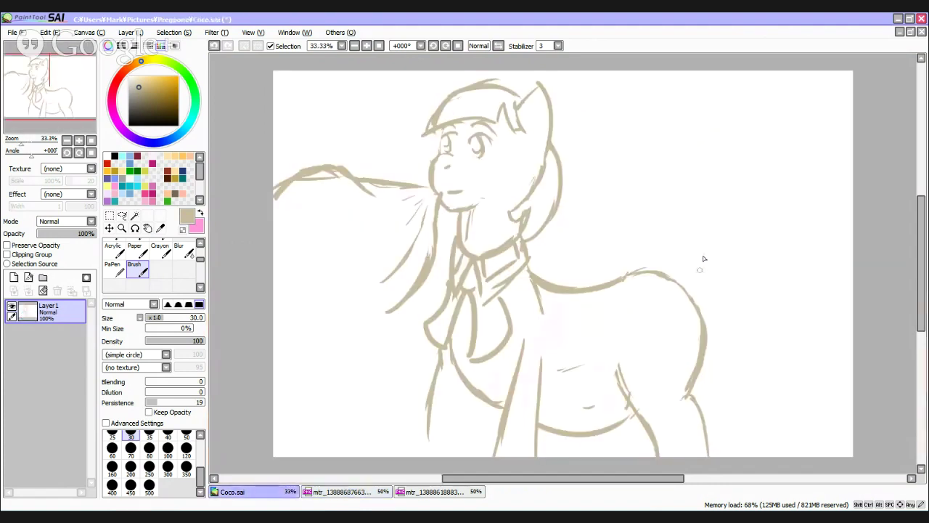
pyautogui.moveTo(658, 273); pyautogui.dragTo(695, 244)
pyautogui.moveTo(659, 270)
pyautogui.mouseDown()
pyautogui.moveTo(720, 250)
pyautogui.moveTo(694, 243)
pyautogui.moveTo(740, 255)
pyautogui.mouseUp()
pyautogui.moveTo(656, 273)
pyautogui.mouseDown()
pyautogui.moveTo(727, 251)
pyautogui.moveTo(711, 243)
pyautogui.moveTo(749, 274)
pyautogui.moveTo(737, 258)
pyautogui.moveTo(754, 300)
pyautogui.mouseUp()
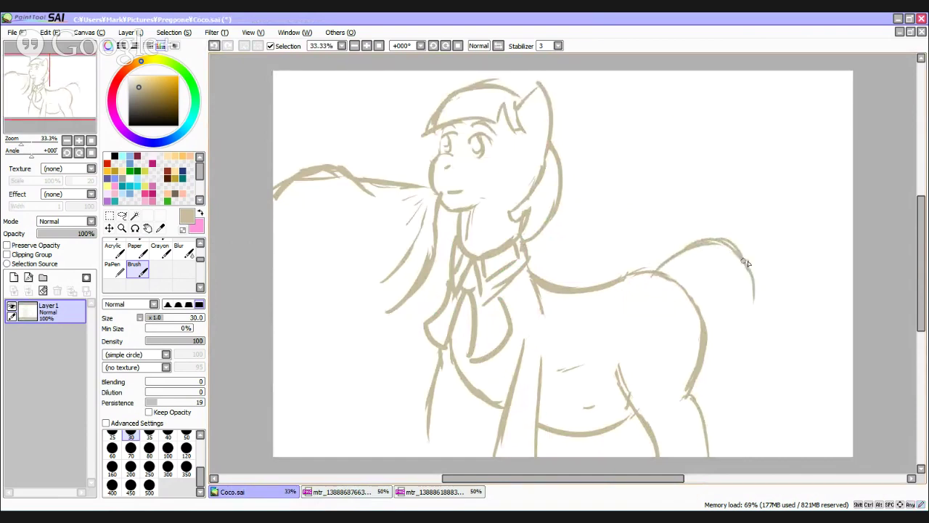
pyautogui.moveTo(742, 259); pyautogui.dragTo(759, 313)
pyautogui.moveTo(751, 268)
pyautogui.mouseDown()
pyautogui.moveTo(756, 316)
pyautogui.moveTo(773, 319)
pyautogui.moveTo(756, 288)
pyautogui.moveTo(782, 306)
pyautogui.moveTo(771, 299)
pyautogui.moveTo(760, 323)
pyautogui.moveTo(771, 324)
pyautogui.moveTo(745, 320)
pyautogui.moveTo(757, 352)
pyautogui.moveTo(750, 379)
pyautogui.moveTo(713, 392)
pyautogui.mouseUp()
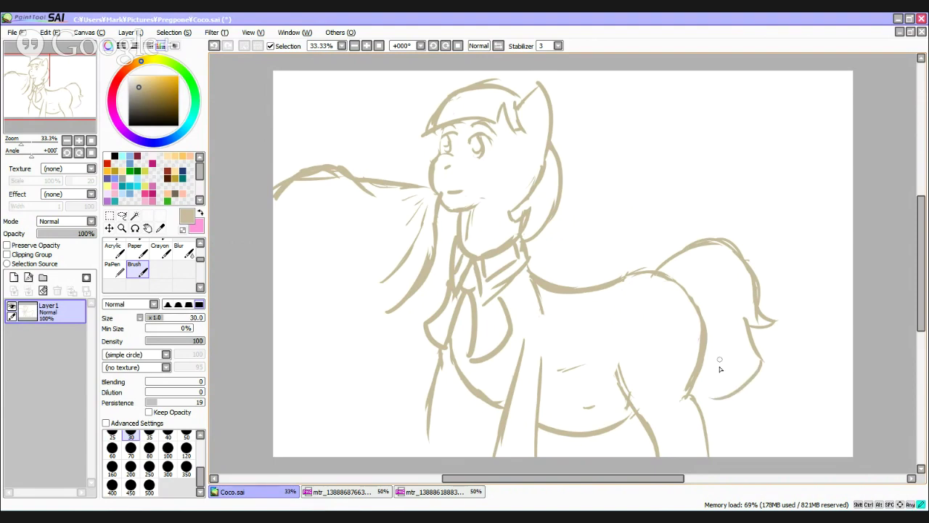
# Split the tail's lower end with a narrow pointed notch and erase the stray line crossing the gap below it with the size 80 eraser
pyautogui.moveTo(717, 349); pyautogui.dragTo(723, 397)
pyautogui.moveTo(716, 351); pyautogui.dragTo(709, 394)
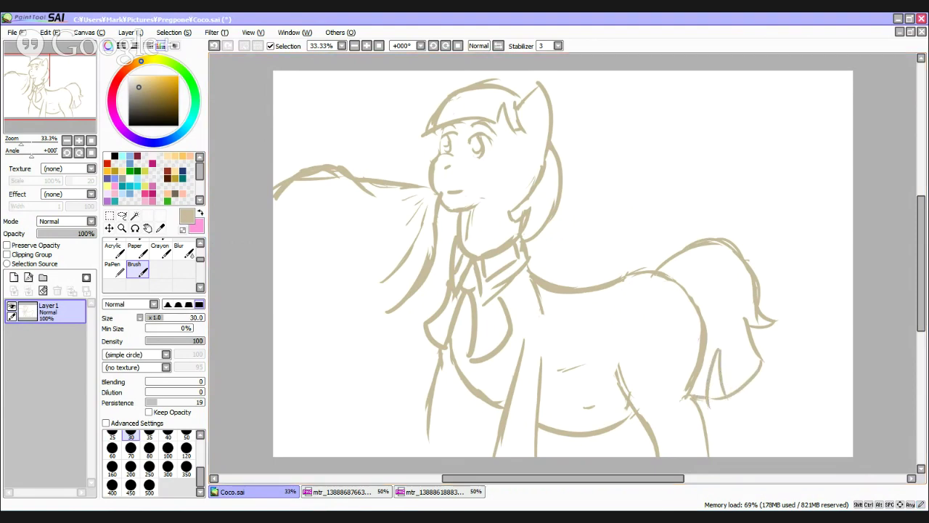
pyautogui.press('e')
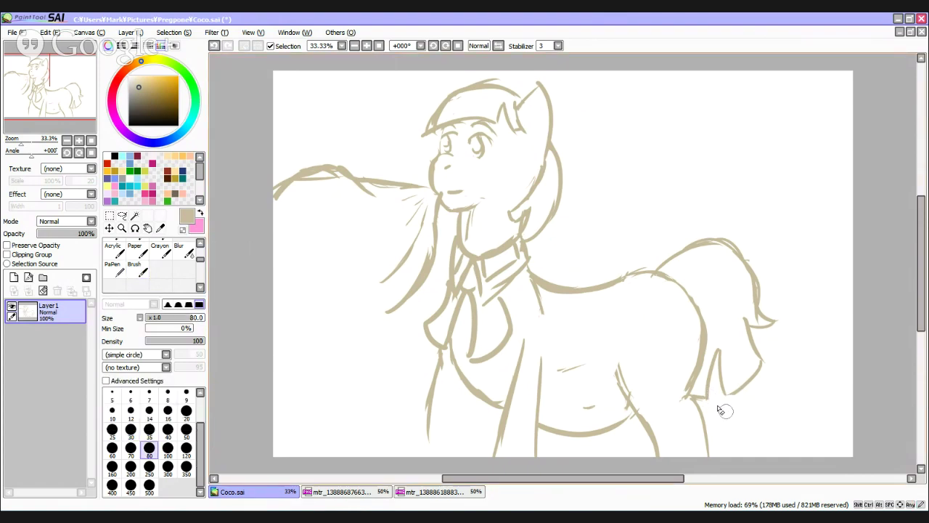
pyautogui.press('e')
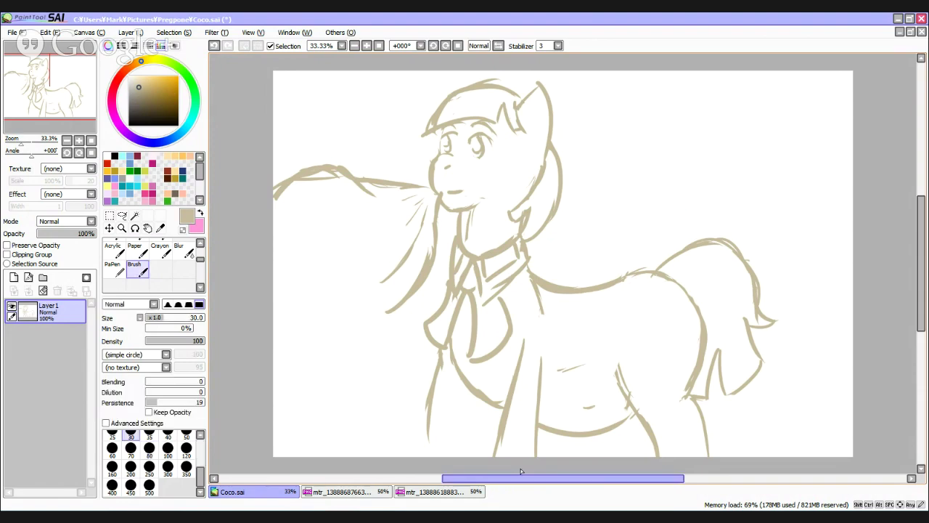
# Compare the tail with the coloured pony reference and sketch its small inner curve against the back of the rump, undoing a stray stroke
pyautogui.click(354, 493)
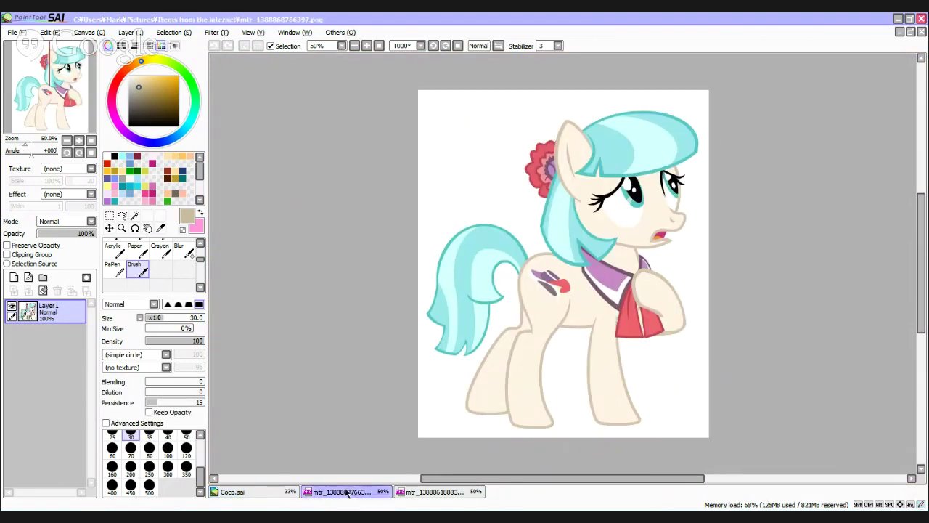
pyautogui.click(288, 495)
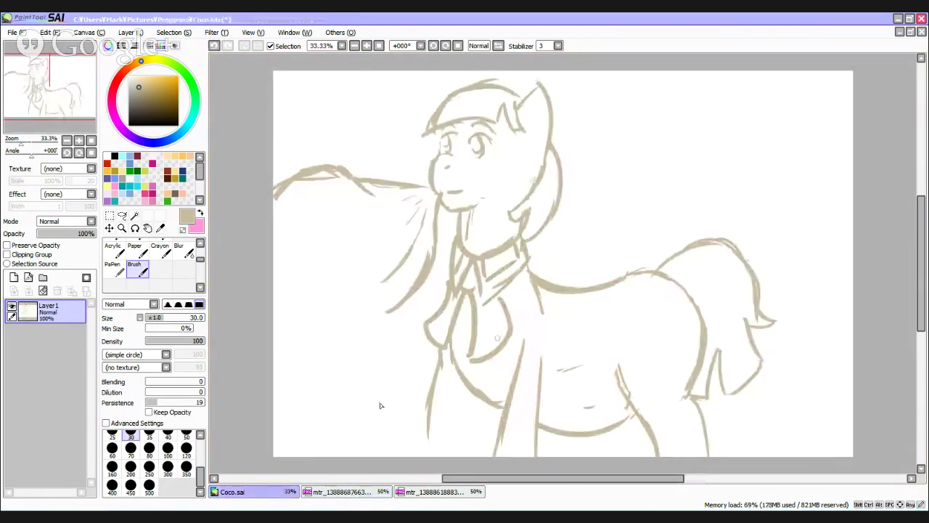
pyautogui.moveTo(685, 285)
pyautogui.mouseDown()
pyautogui.moveTo(647, 273)
pyautogui.moveTo(672, 280)
pyautogui.moveTo(692, 304)
pyautogui.moveTo(688, 296)
pyautogui.moveTo(698, 354)
pyautogui.mouseUp()
pyautogui.hotkey('ctrl', 'z')
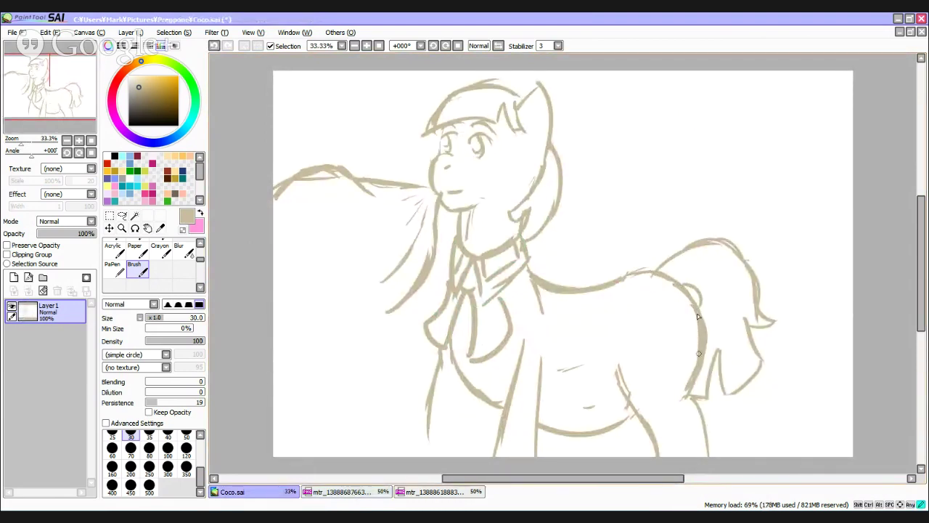